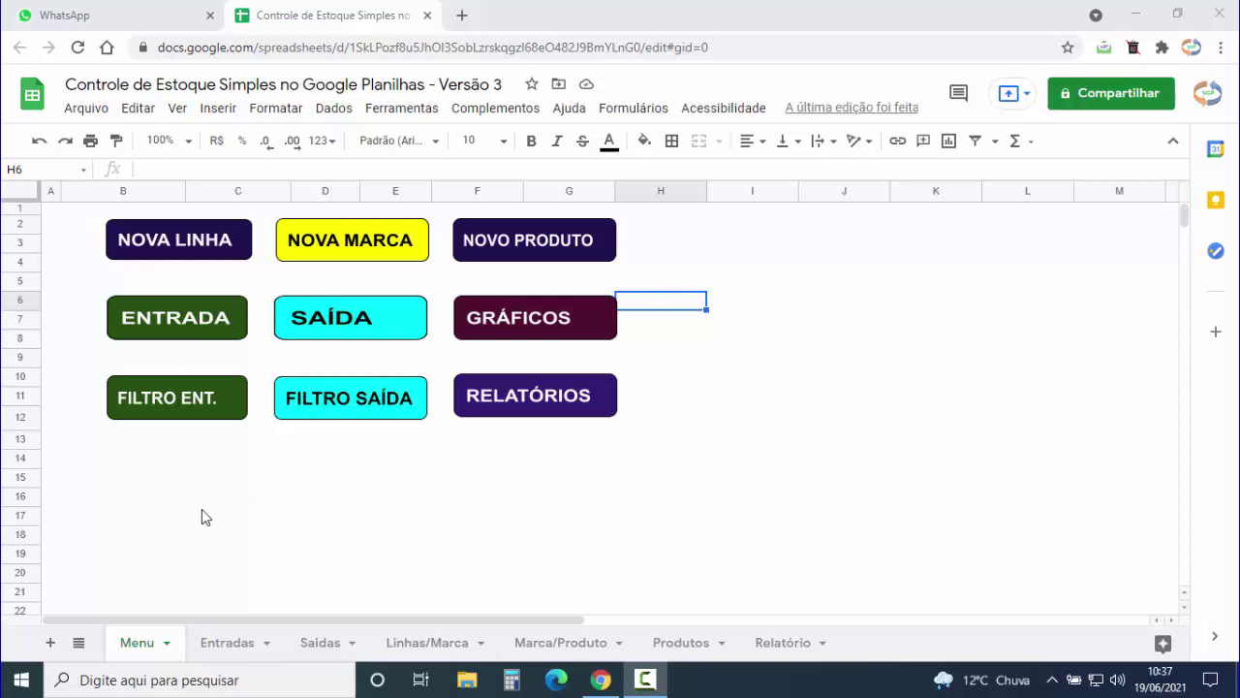
Preview the Filtro Entrada and Filtro Saída forms from the Formulários menu, closing each.
{"action": "left_click", "coordinate": [173, 409]}
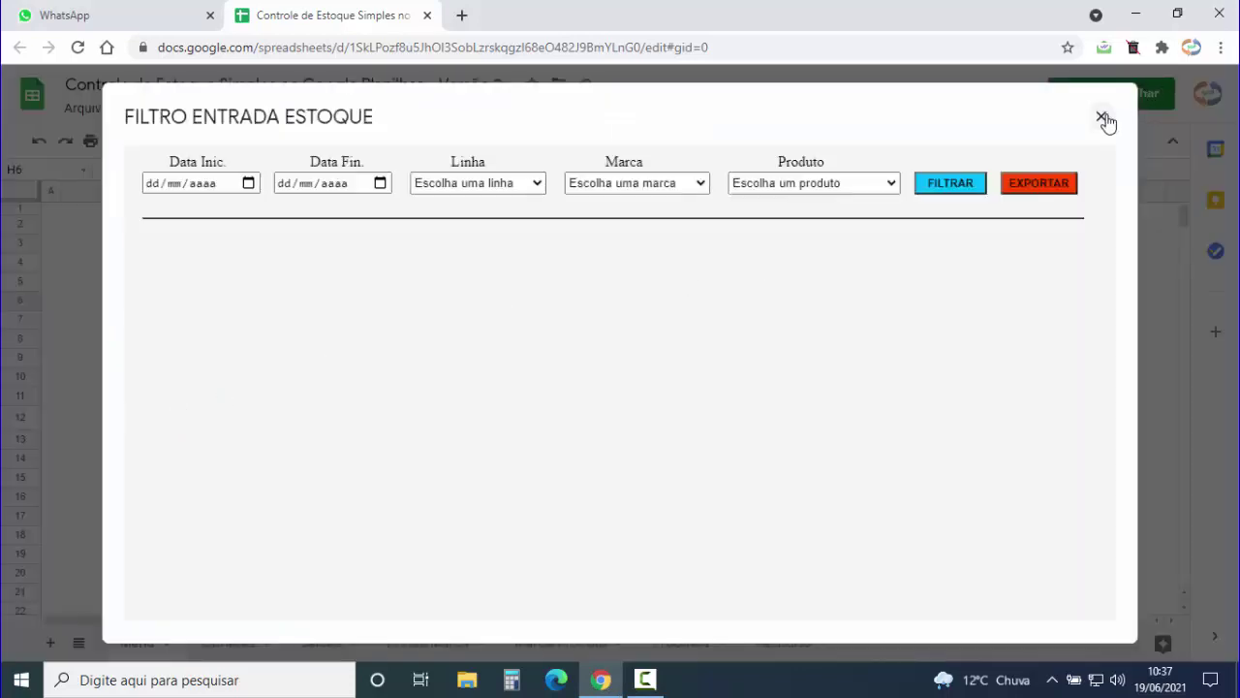
{"action": "left_click", "coordinate": [1103, 117]}
{"action": "left_click", "coordinate": [635, 109]}
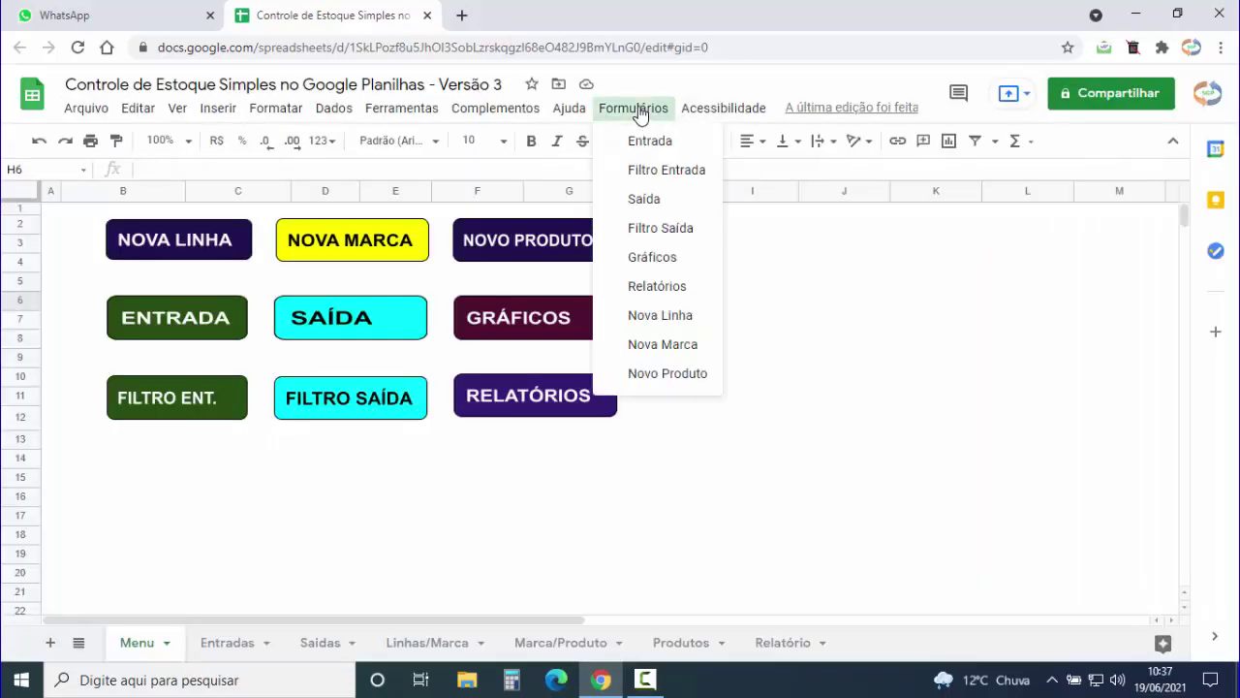
{"action": "left_click", "coordinate": [669, 230]}
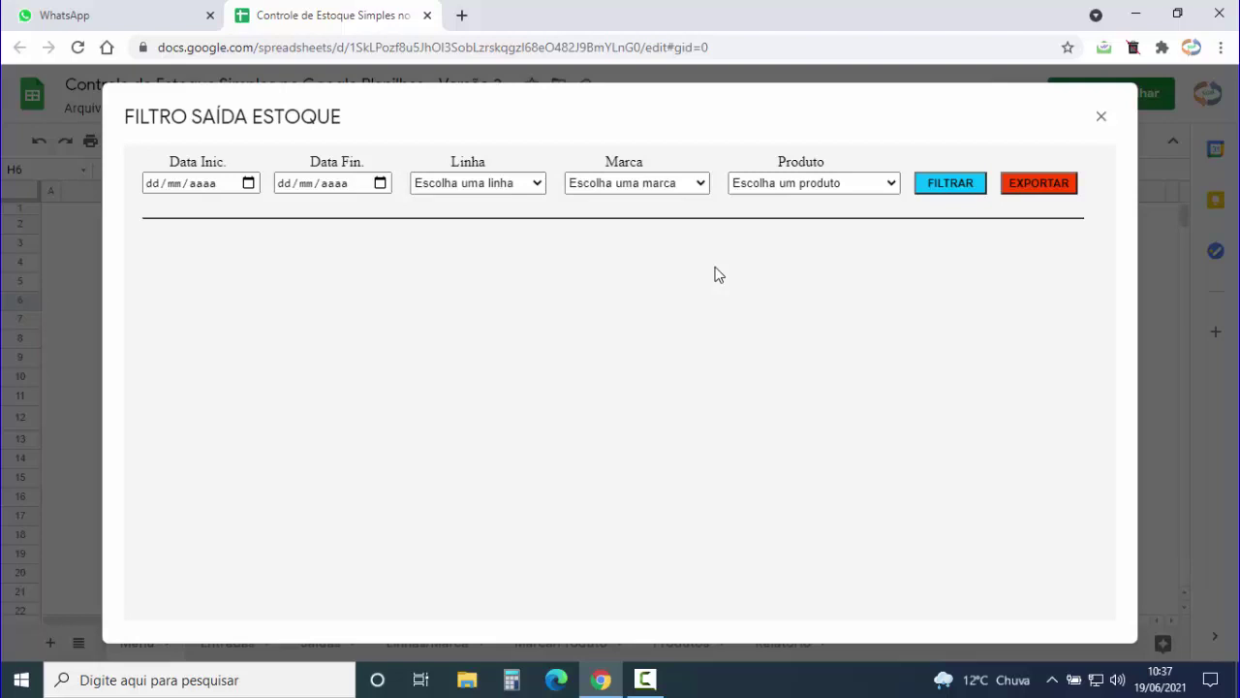
{"action": "left_click", "coordinate": [1101, 117]}
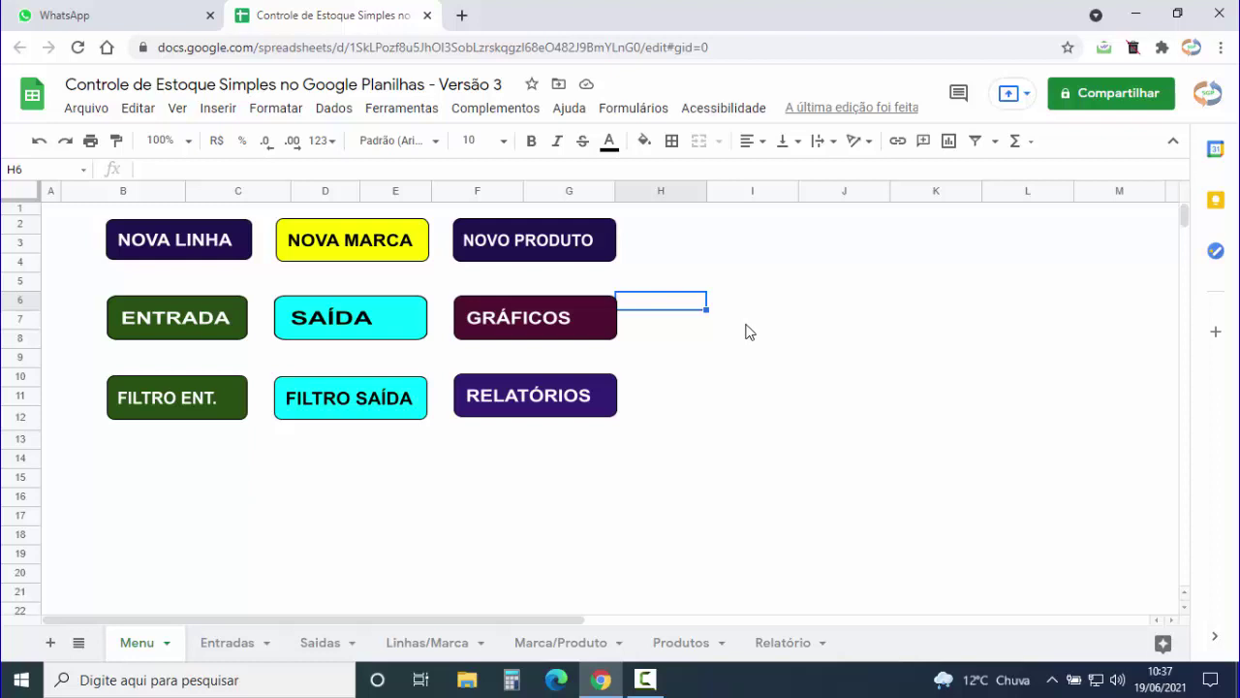
Reopen Filtro Entrada and filter with no criteria to list all 12 entries.
{"action": "left_click", "coordinate": [636, 110]}
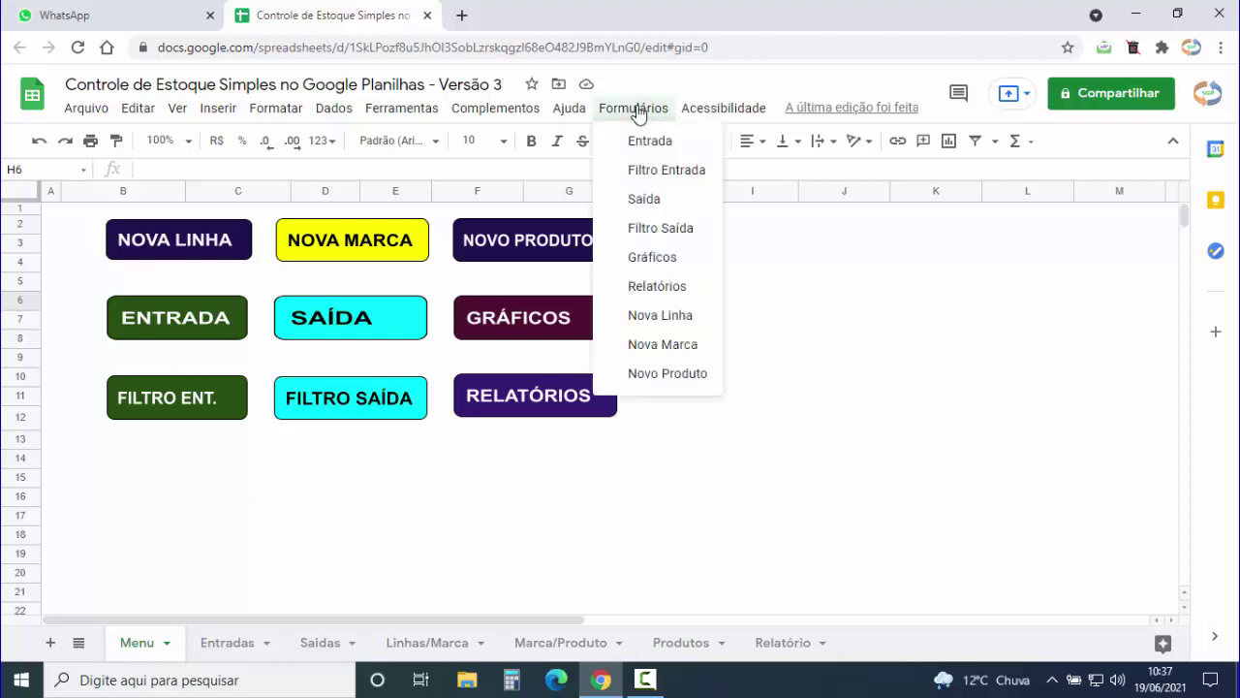
{"action": "left_click", "coordinate": [672, 173]}
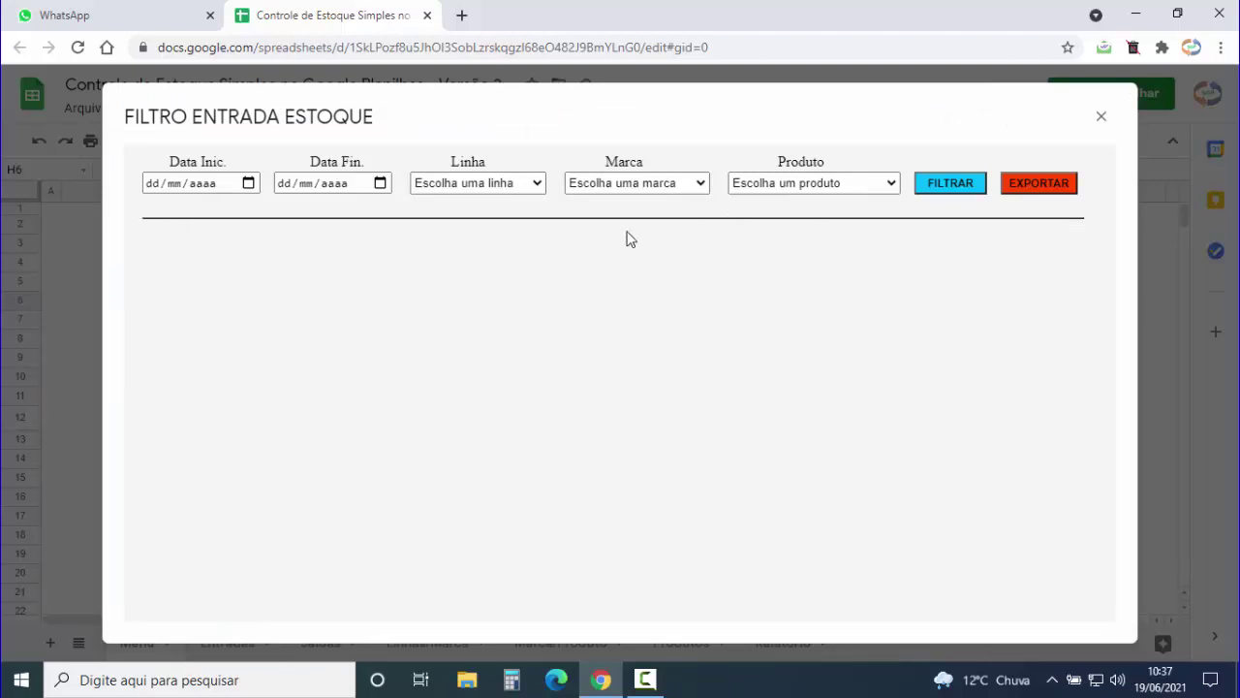
{"action": "left_click", "coordinate": [949, 189]}
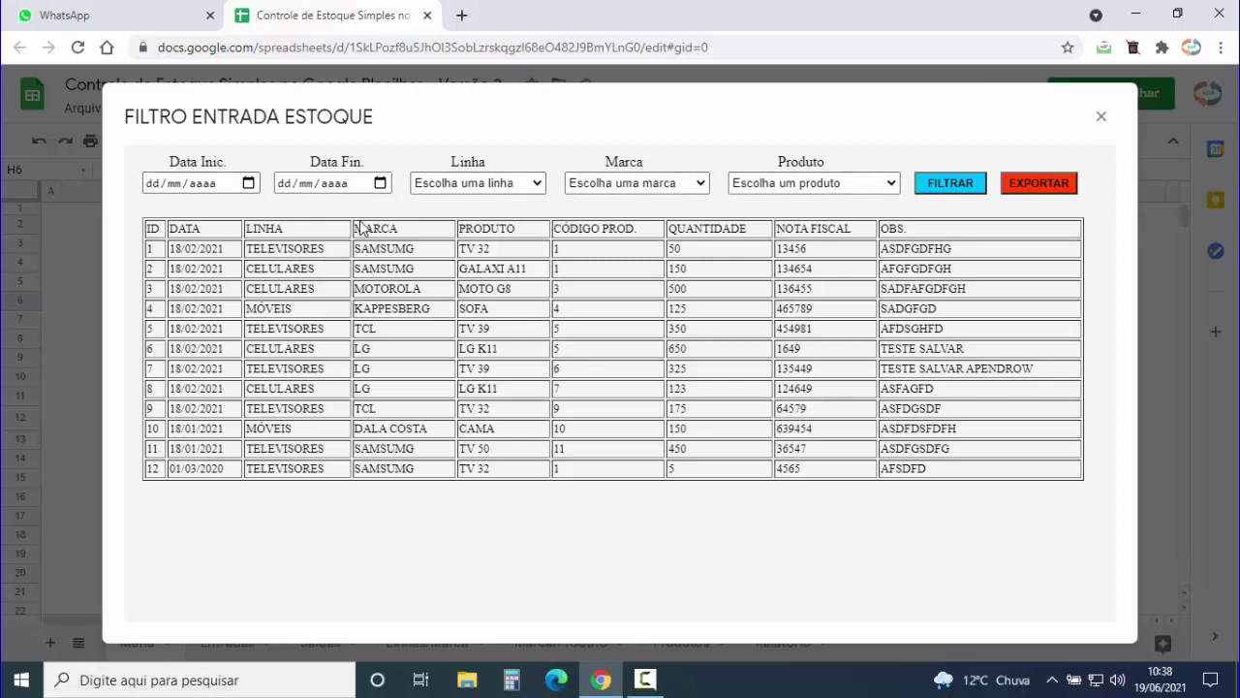
Filter stock entries from 18/02/2021 to 18/02/2021, leaving nine records.
{"action": "left_click", "coordinate": [153, 184]}
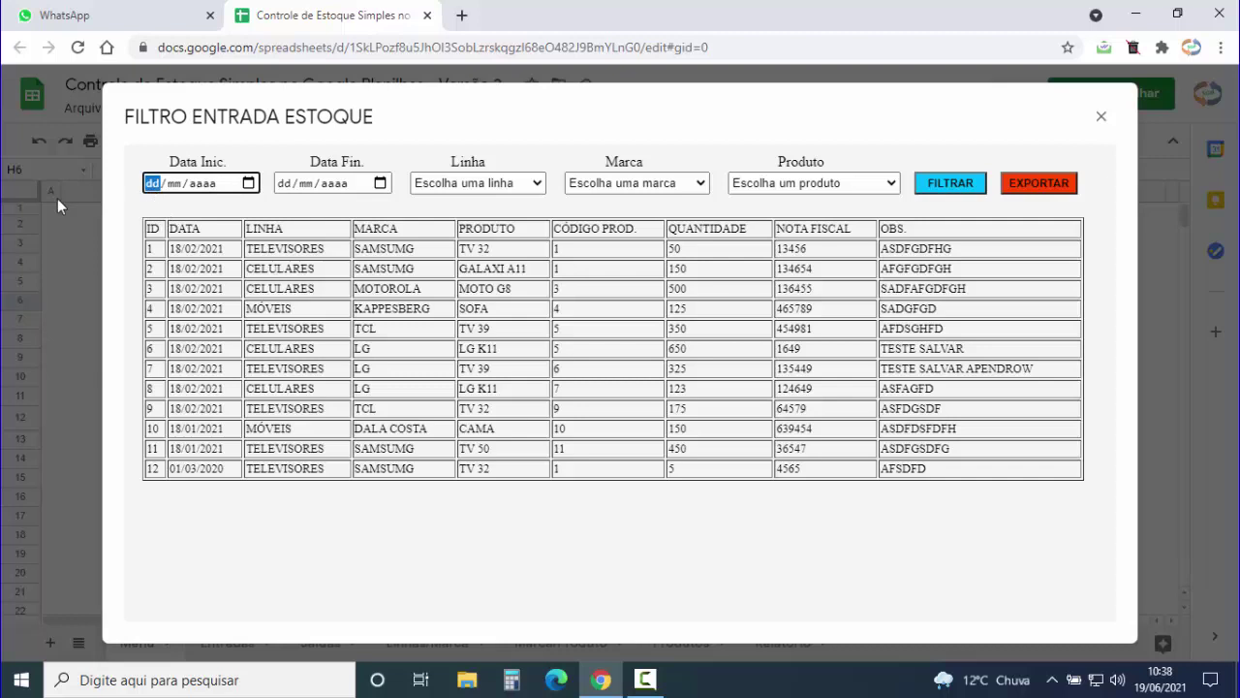
{"action": "type", "text": "18/02/"}
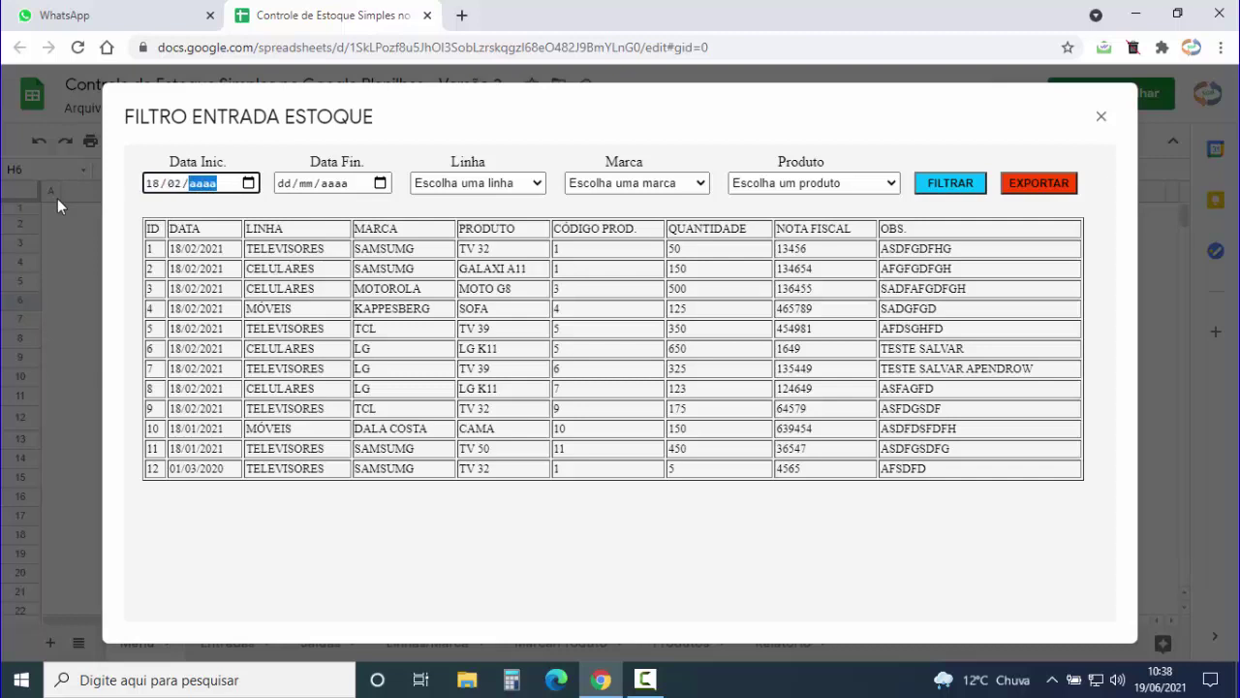
{"action": "type", "text": "2021"}
{"action": "key", "text": "Tab"}
{"action": "type", "text": "18/"}
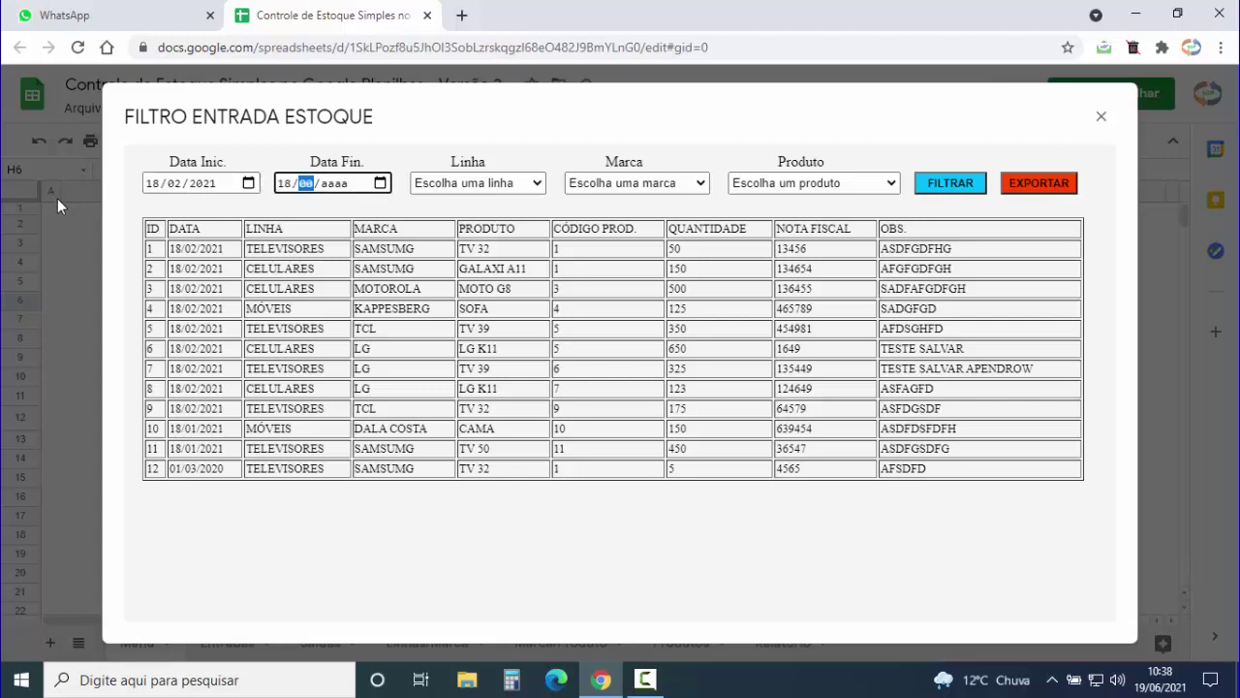
{"action": "type", "text": "02/0020"}
{"action": "left_click", "coordinate": [945, 184]}
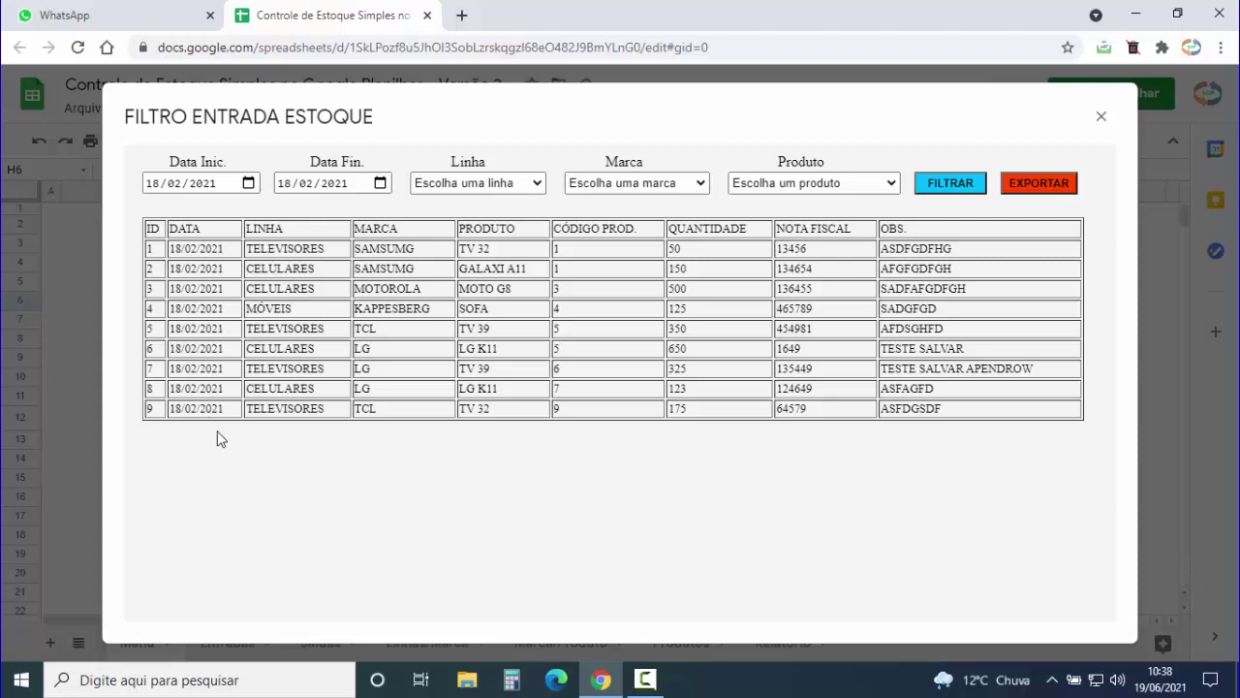
Filter the entry list to the TELEVISORES line.
{"action": "left_click", "coordinate": [541, 184]}
{"action": "left_click", "coordinate": [480, 217]}
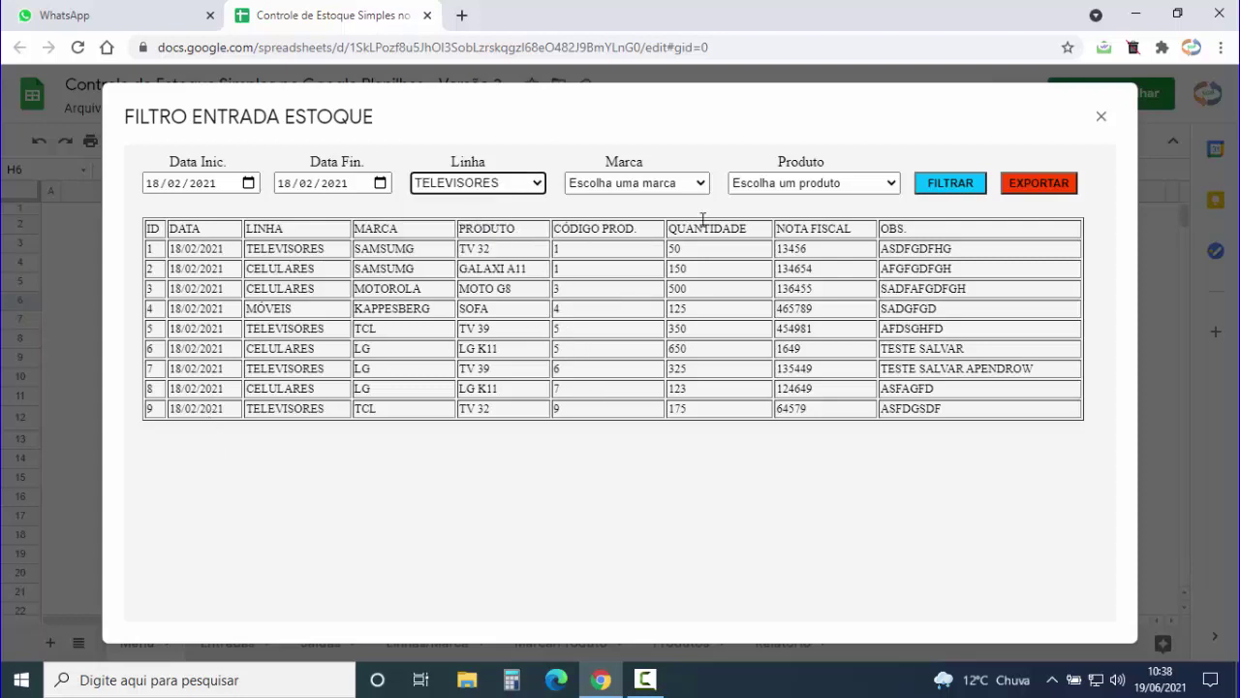
{"action": "left_click", "coordinate": [943, 186]}
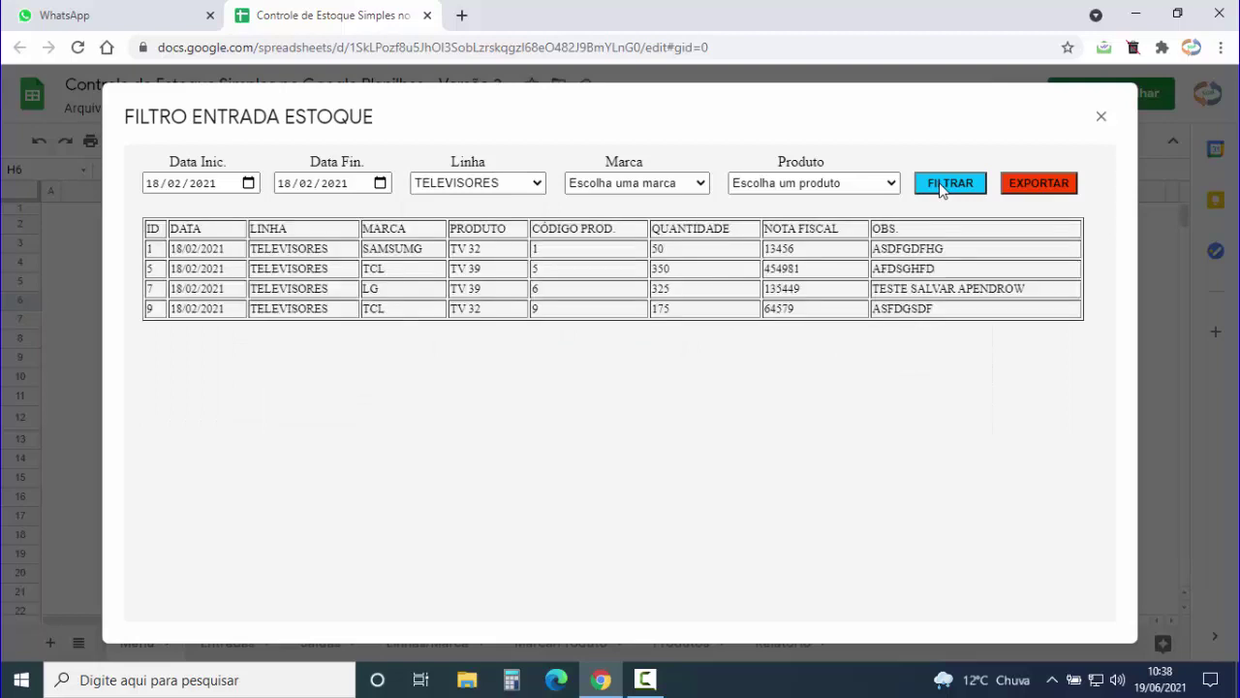
Filter the entry list by brand, trying SAMSUMG before settling on TCL.
{"action": "left_click", "coordinate": [701, 184]}
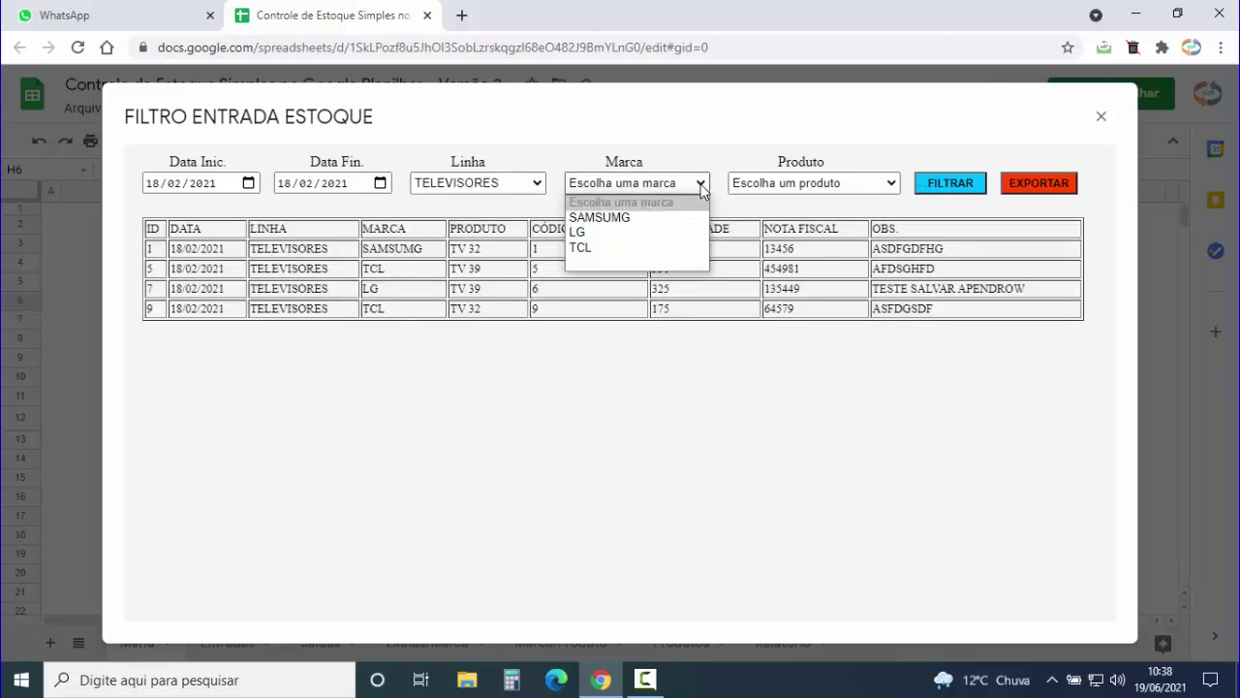
{"action": "left_click", "coordinate": [639, 218]}
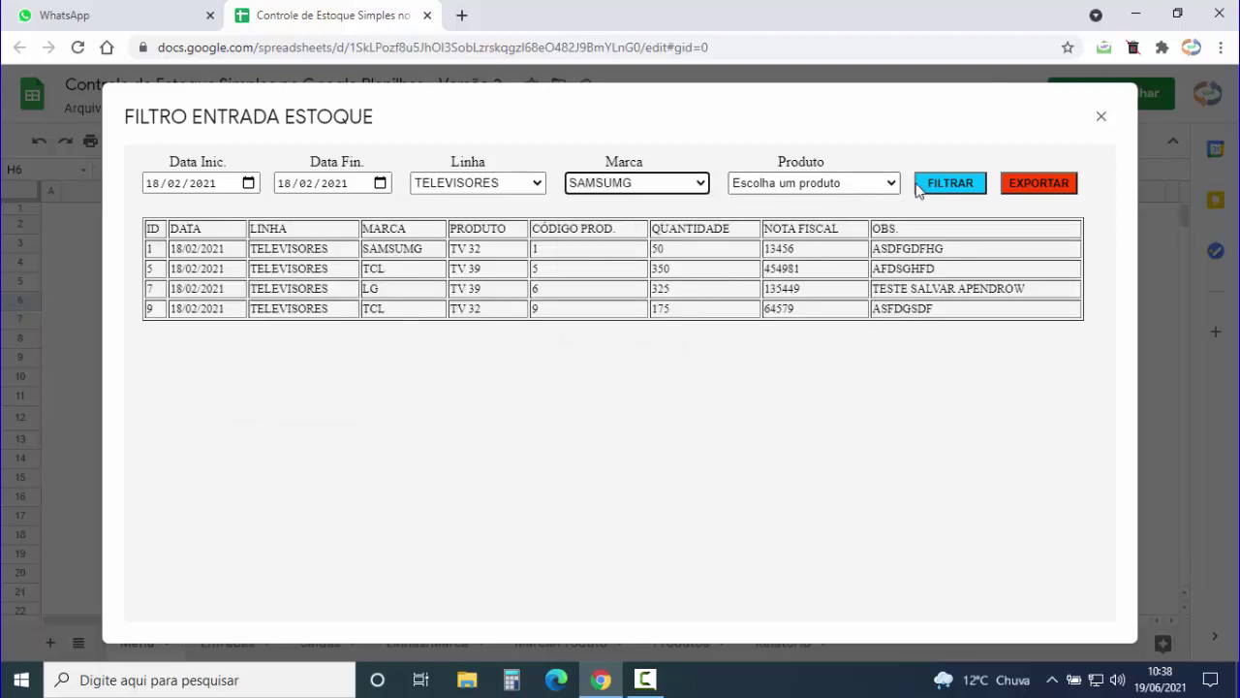
{"action": "left_click", "coordinate": [950, 183]}
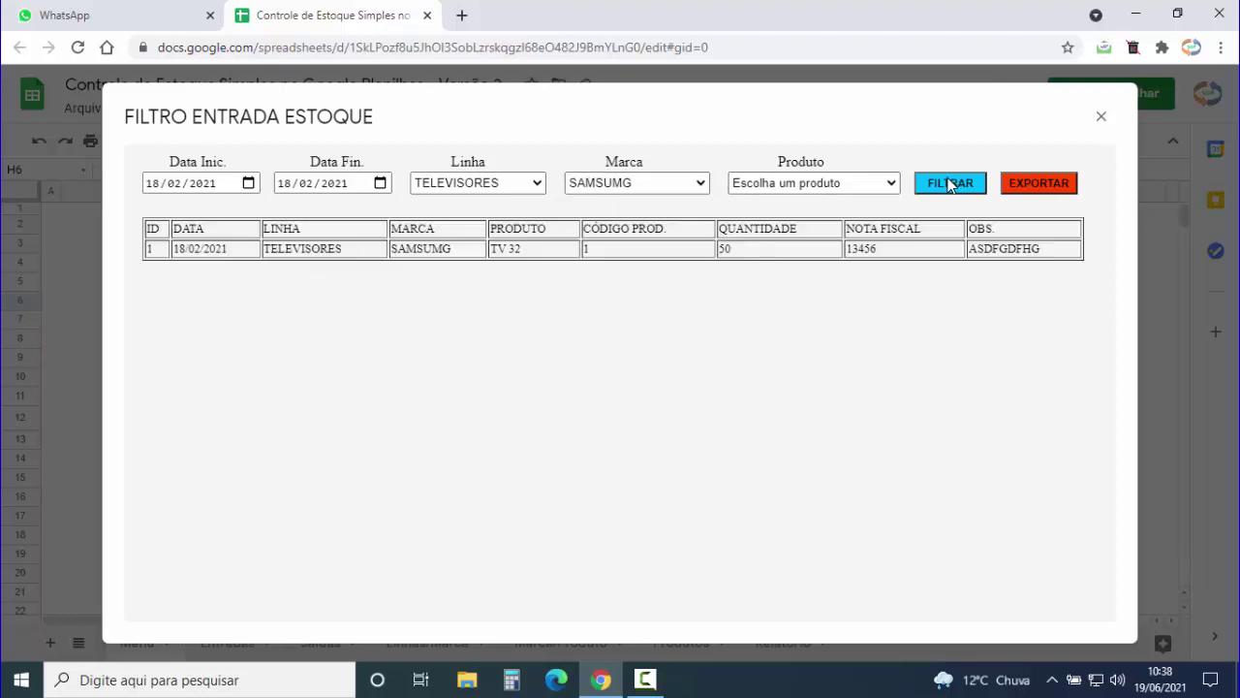
{"action": "left_click", "coordinate": [701, 184]}
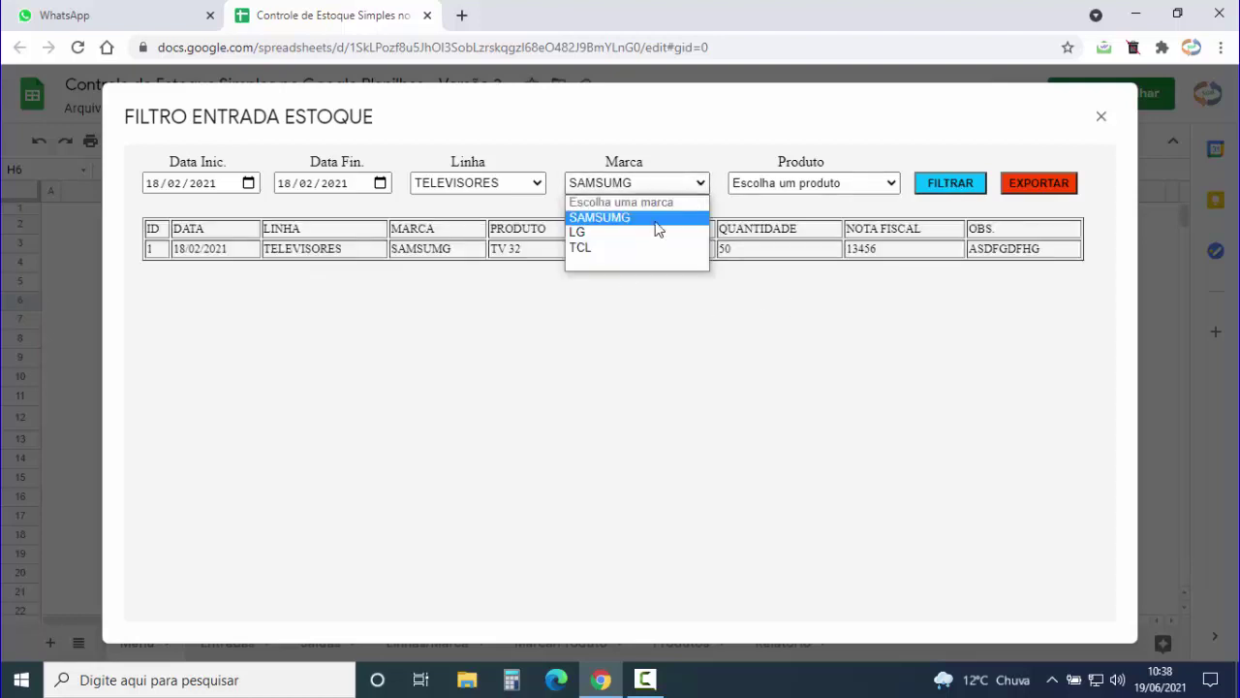
{"action": "left_click", "coordinate": [593, 249]}
{"action": "left_click", "coordinate": [952, 185]}
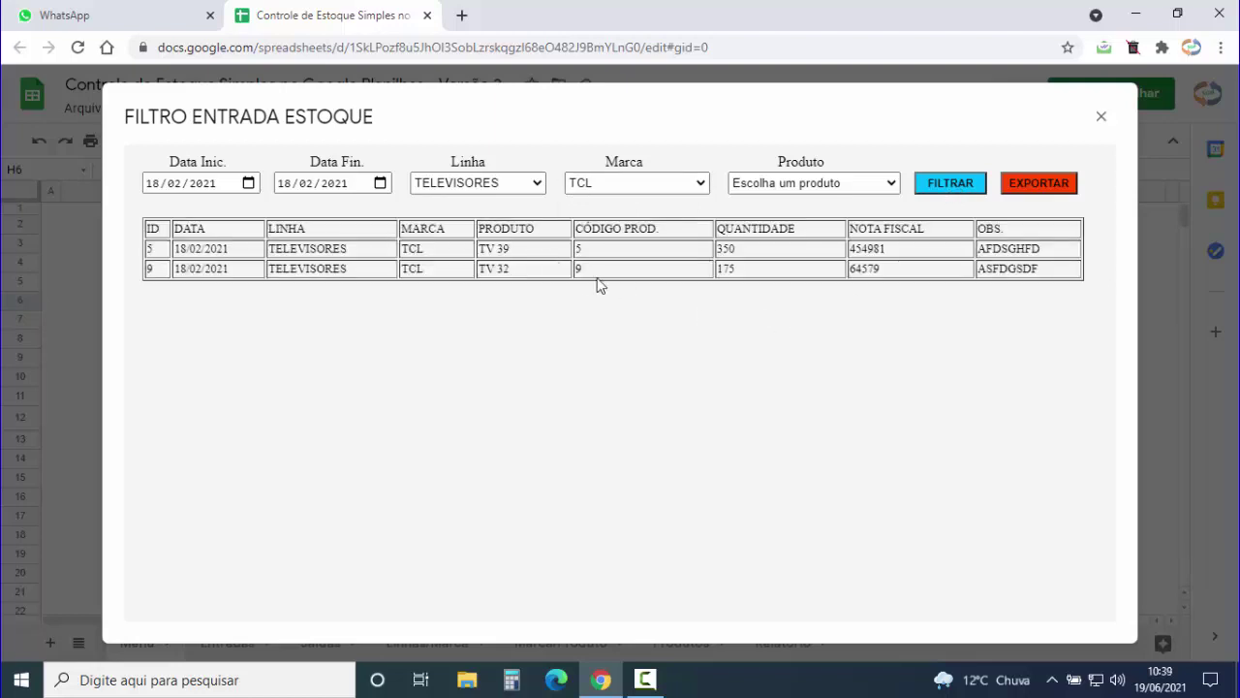
Narrow the entries to product TV 32, leaving only record 9.
{"action": "left_click", "coordinate": [894, 185]}
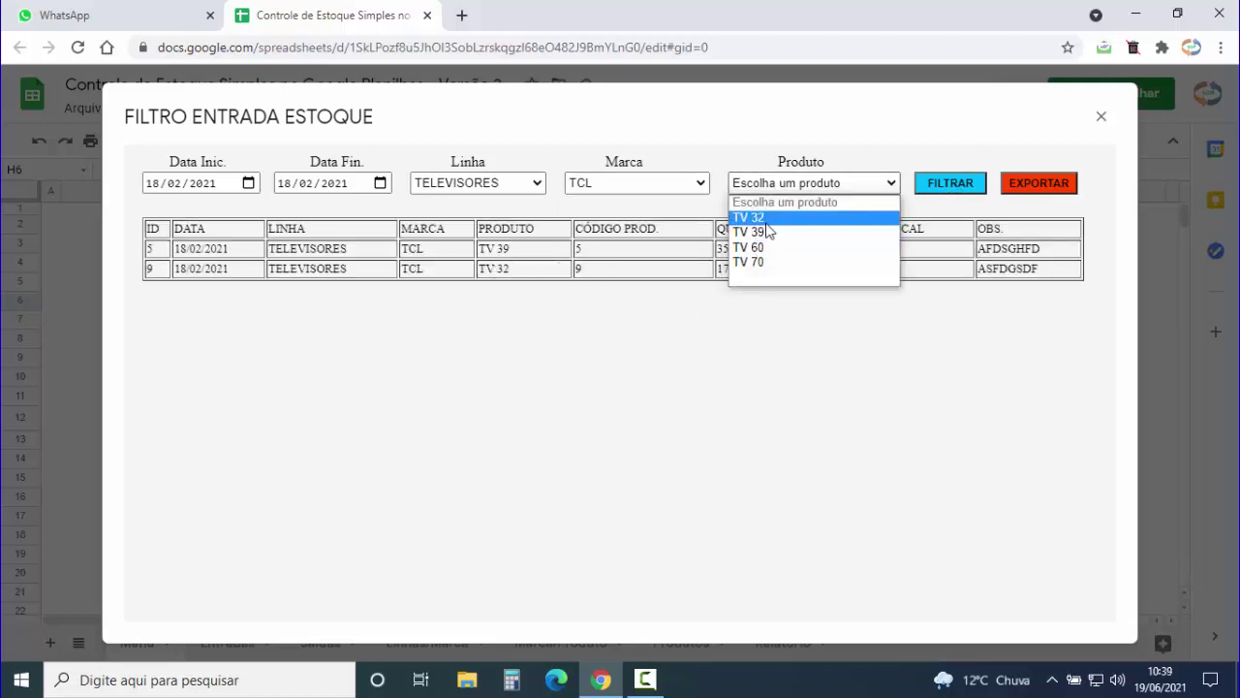
{"action": "left_click", "coordinate": [765, 218]}
{"action": "left_click", "coordinate": [937, 182]}
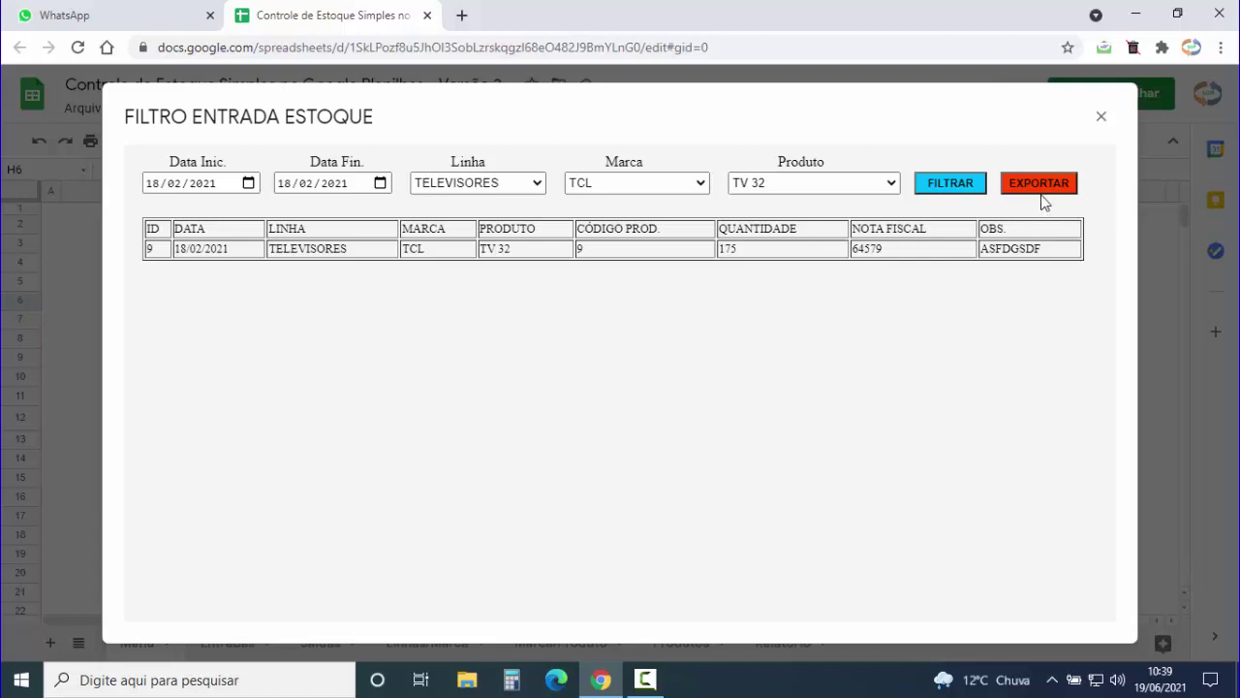
Export the filtered entry to Dados Filtro Entrada.xls and open the download in Excel.
{"action": "left_click", "coordinate": [1038, 188]}
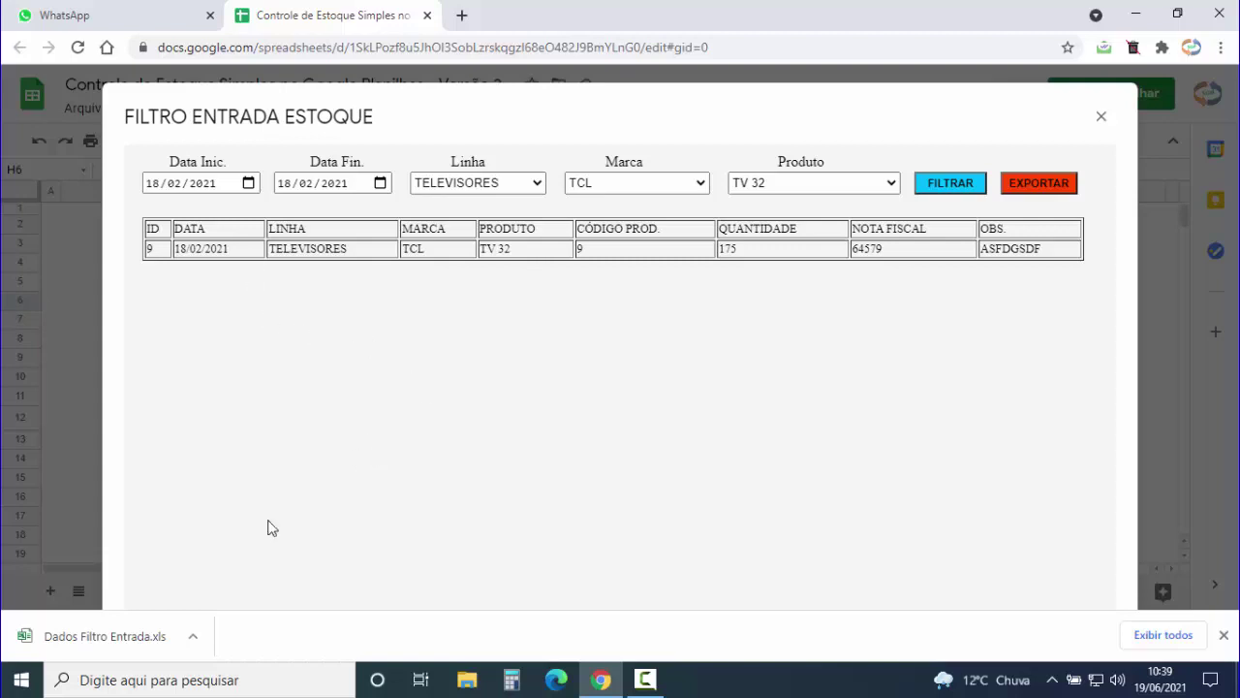
{"action": "left_click", "coordinate": [194, 636]}
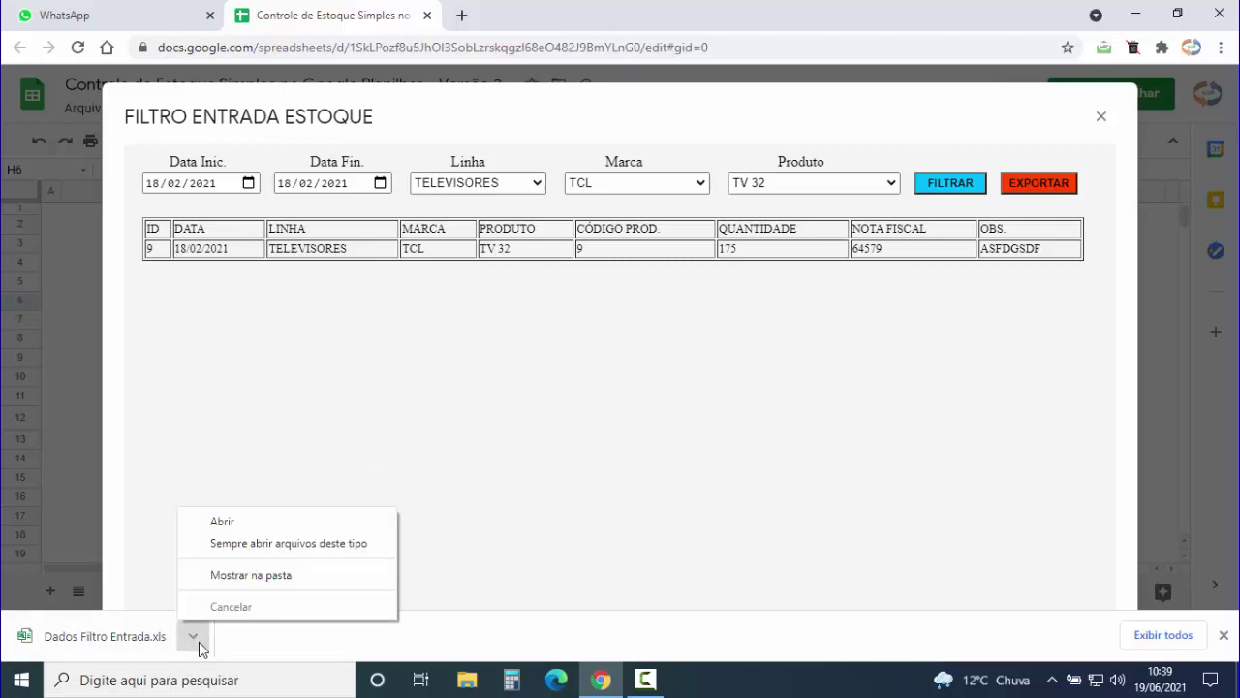
{"action": "left_click", "coordinate": [226, 528]}
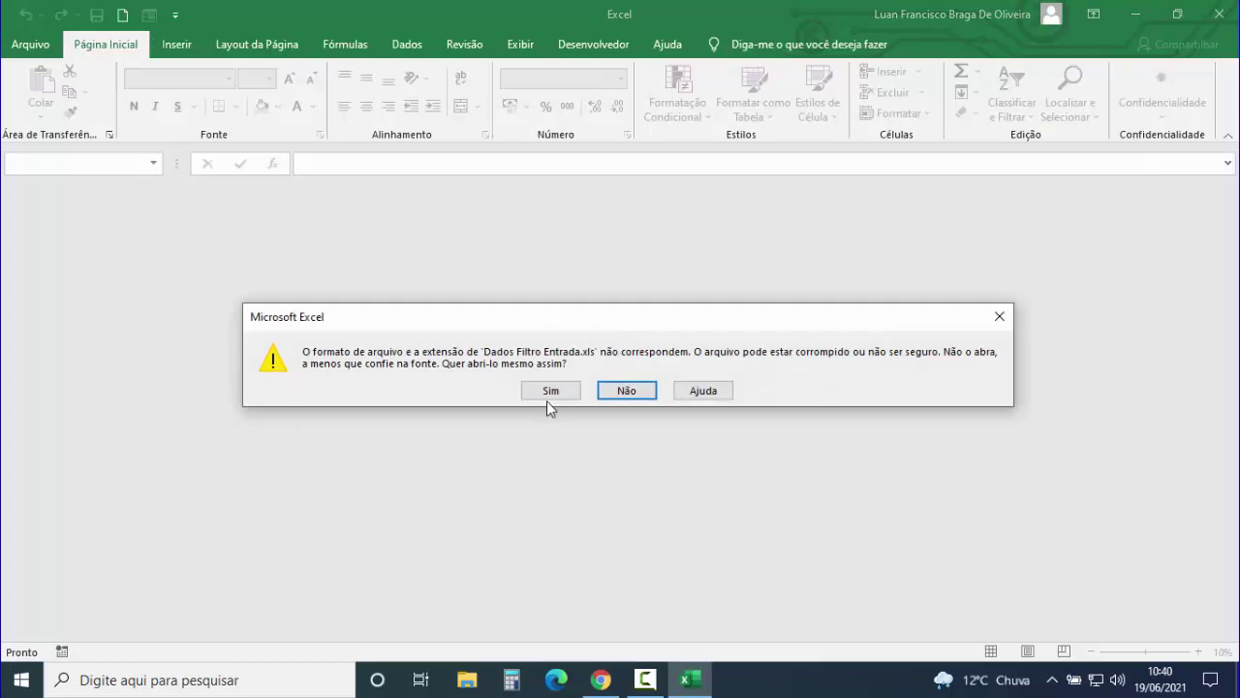
Accept the format warning, enable editing, review the ID 9 row in A1:I2, then close Excel.
{"action": "left_click", "coordinate": [545, 391]}
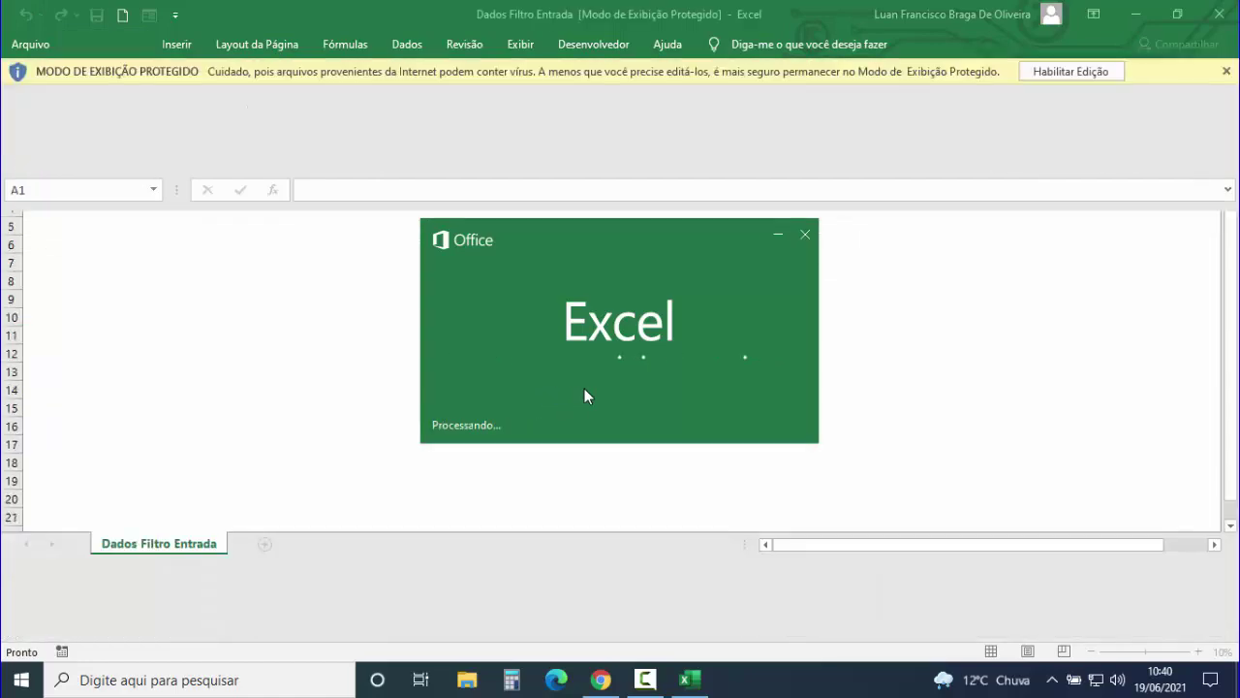
{"action": "left_click", "coordinate": [1070, 73]}
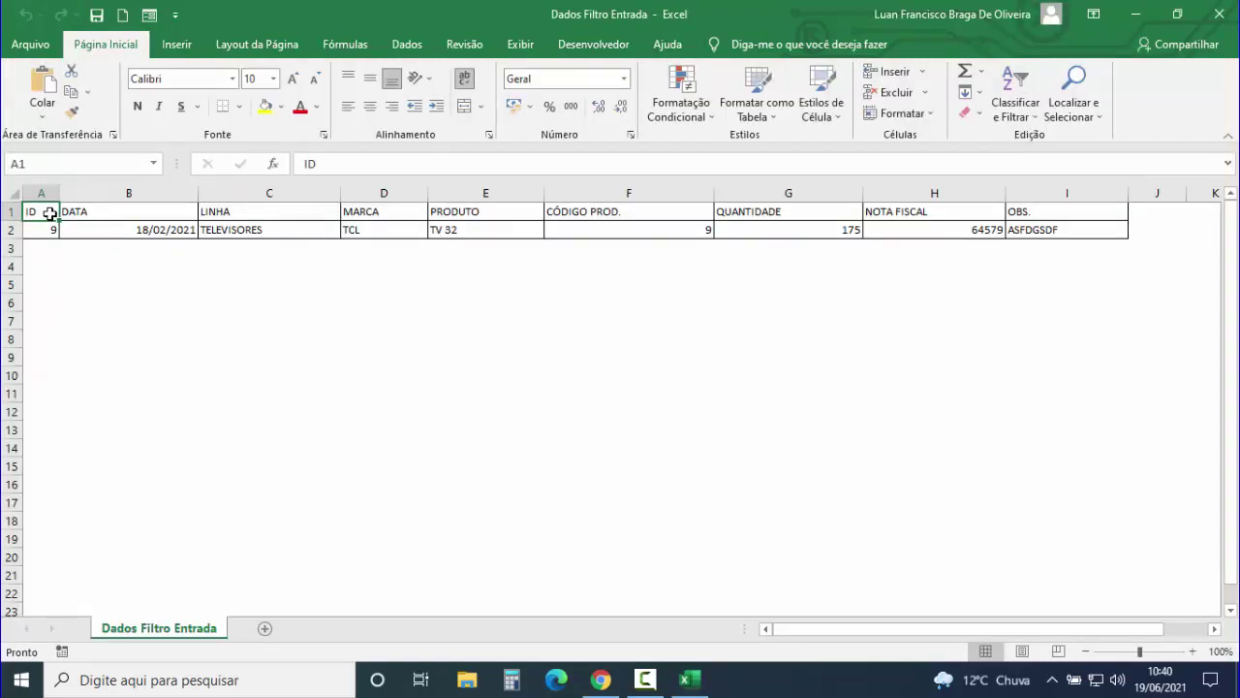
{"action": "left_click_drag", "start_coordinate": [50, 217], "coordinate": [1098, 232]}
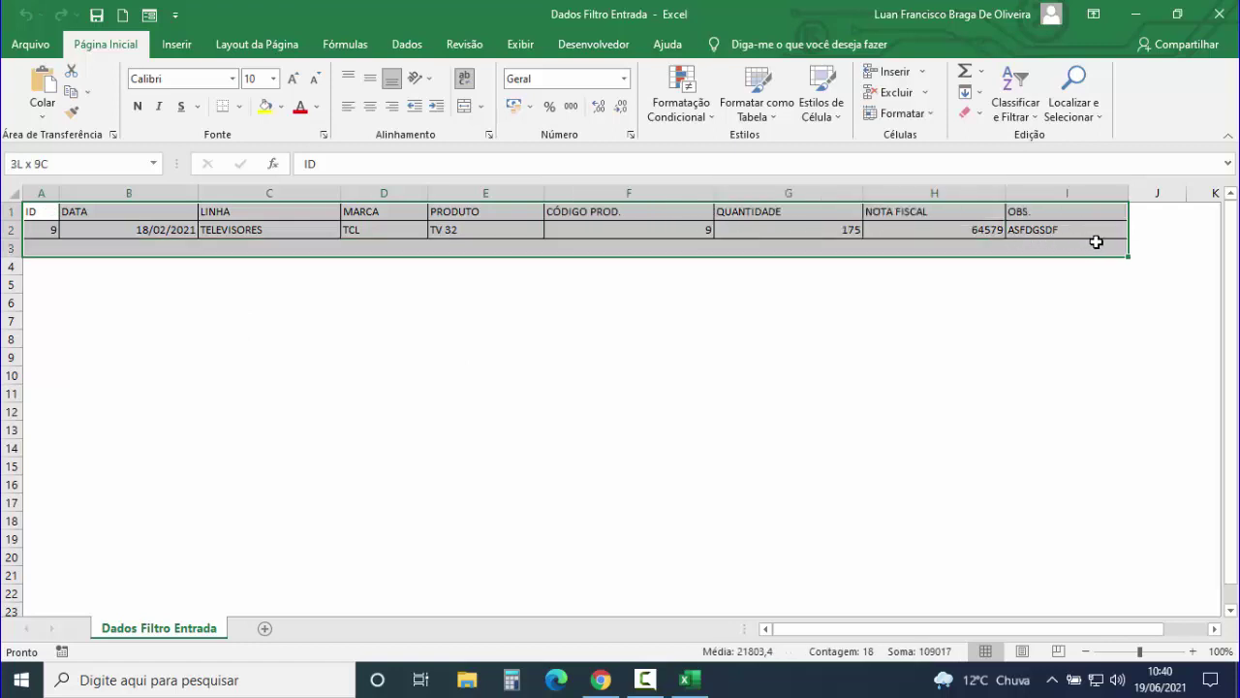
{"action": "left_click", "coordinate": [503, 326]}
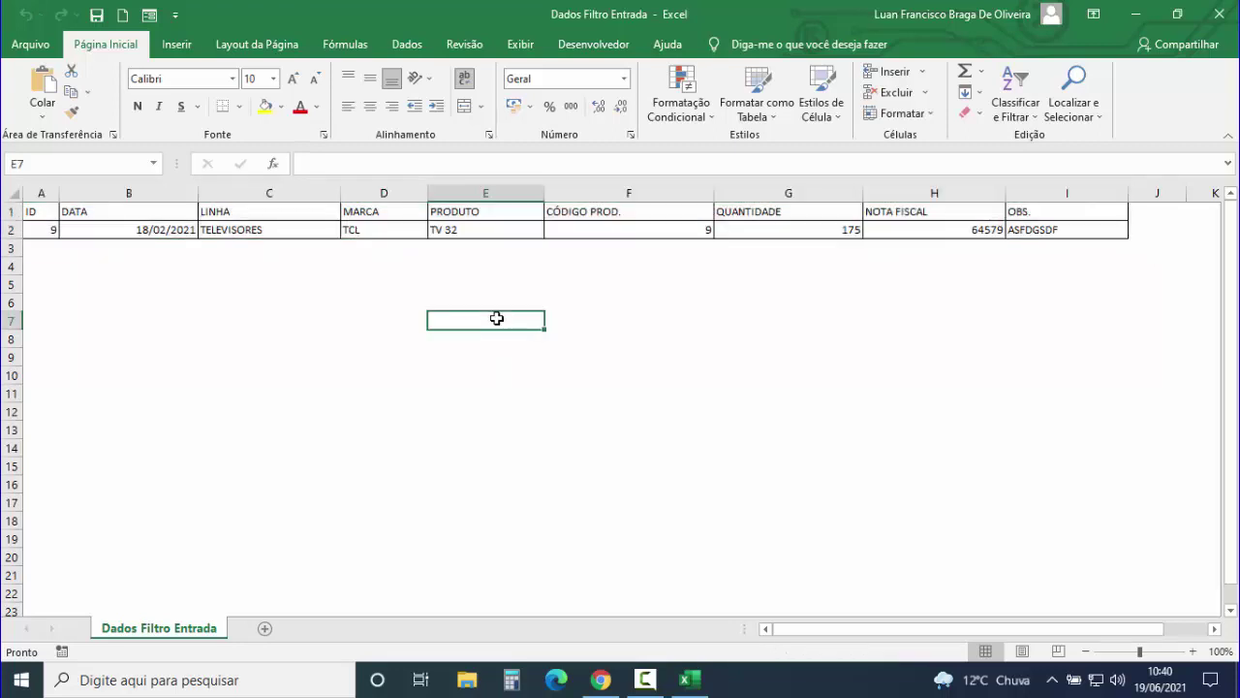
{"action": "left_click", "coordinate": [1220, 15]}
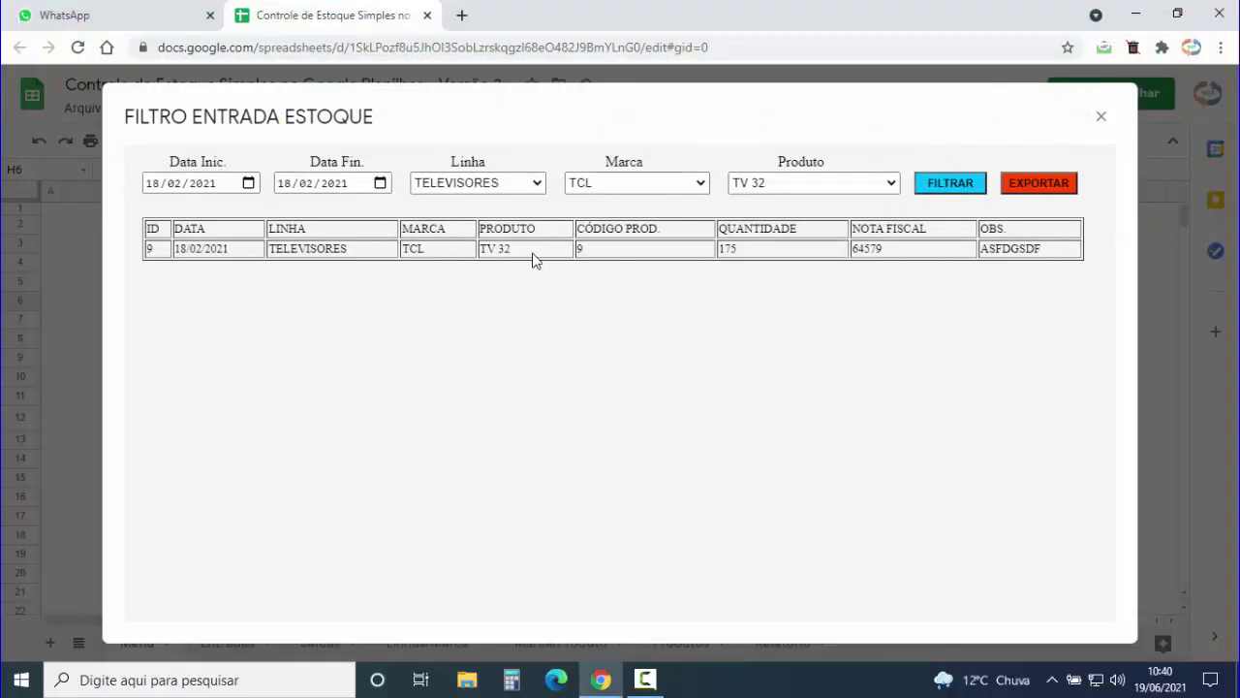
Swap to the Filtro Saída form and filter with no criteria to show all 7 exits.
{"action": "left_click", "coordinate": [1101, 118]}
{"action": "left_click", "coordinate": [618, 111]}
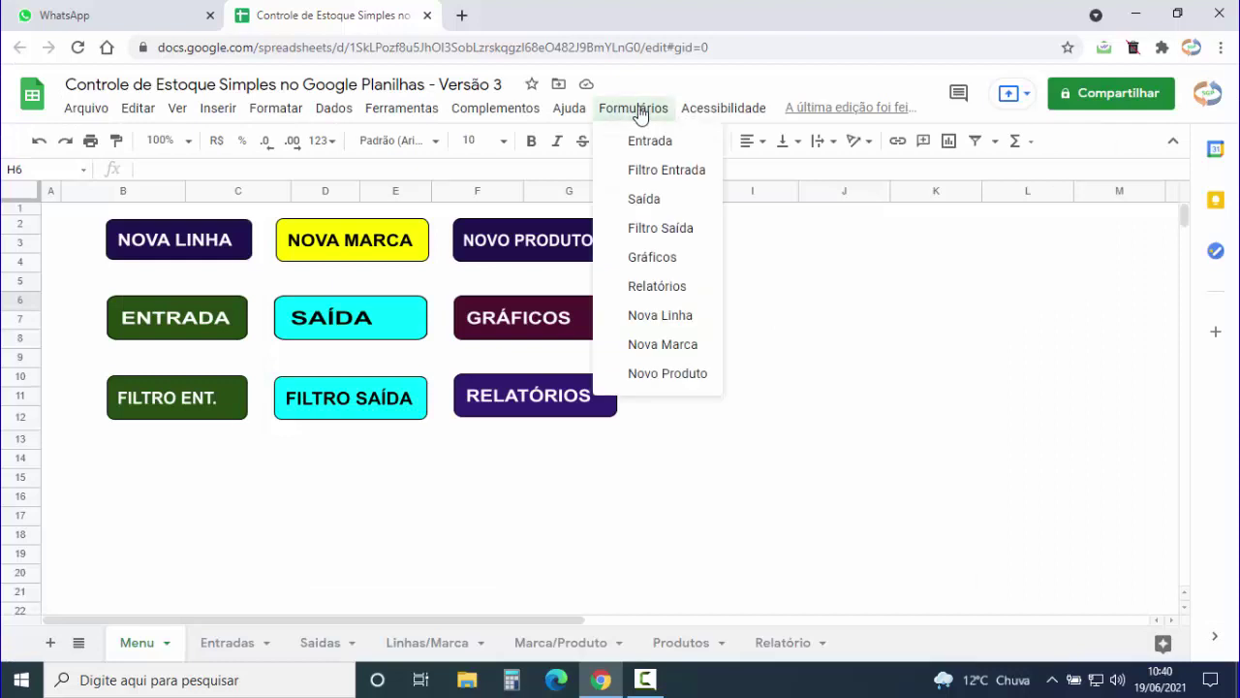
{"action": "left_click", "coordinate": [660, 229]}
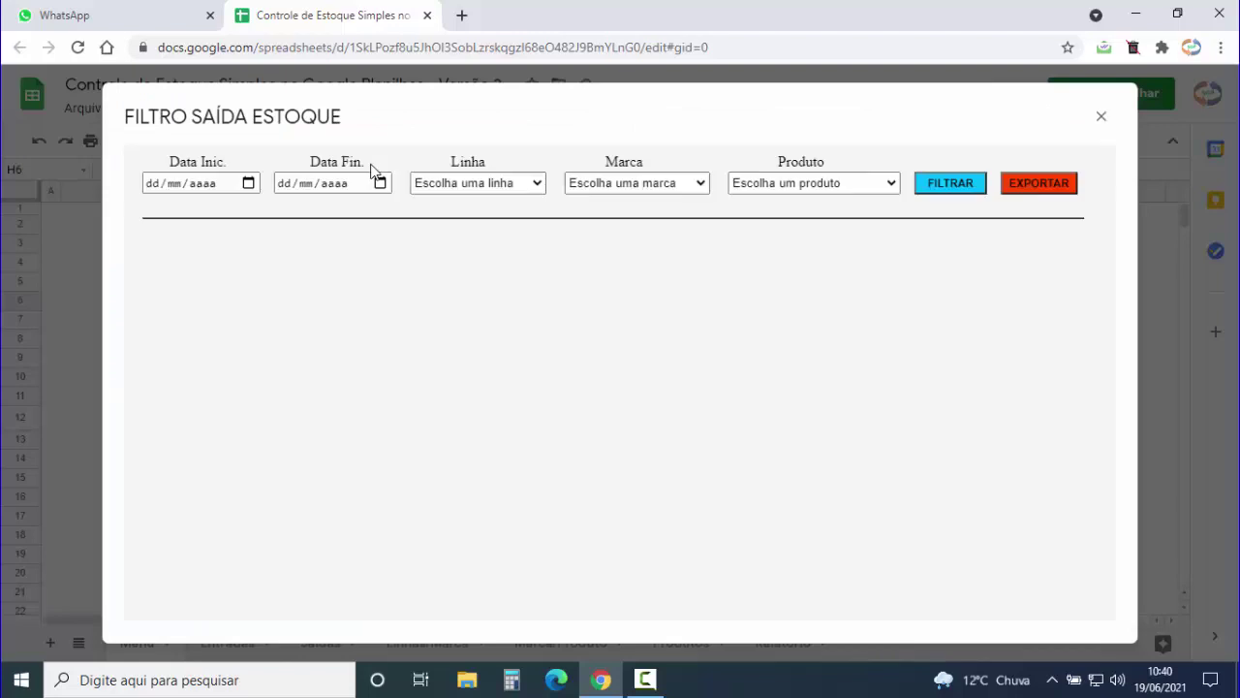
{"action": "left_click", "coordinate": [951, 186]}
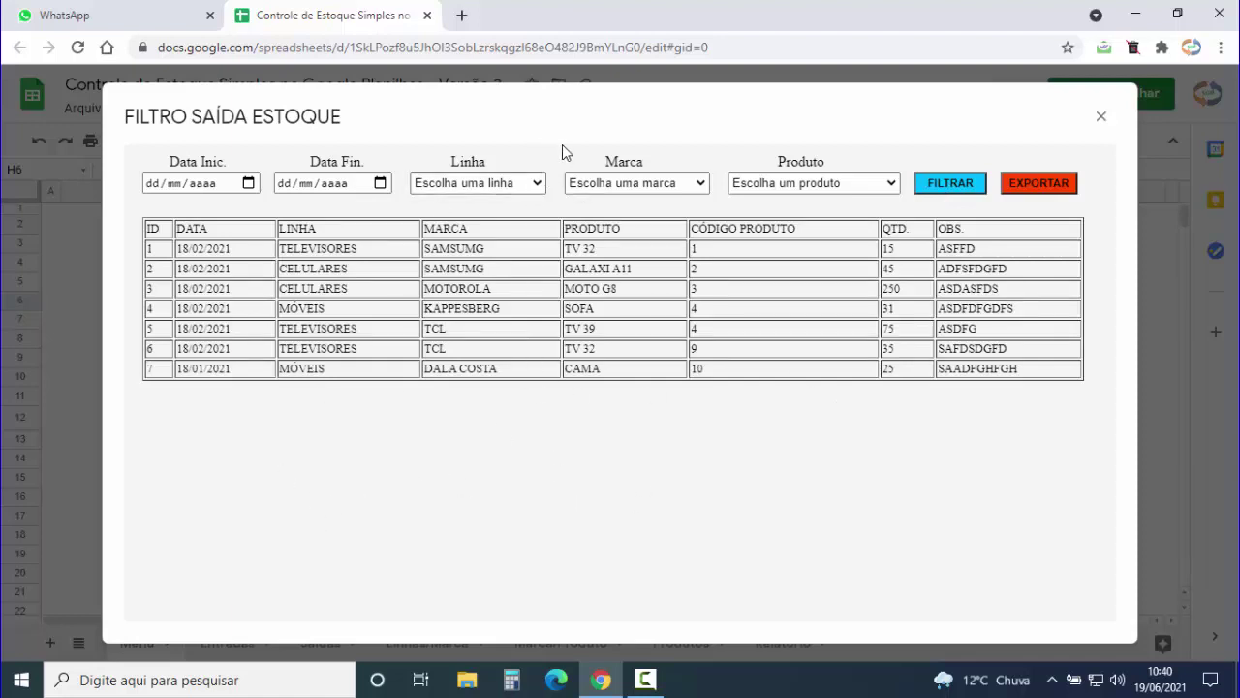
Filter exits by TELEVISORES, TCL and TV 39, leaving record ID 5 with quantity 75.
{"action": "left_click", "coordinate": [538, 184]}
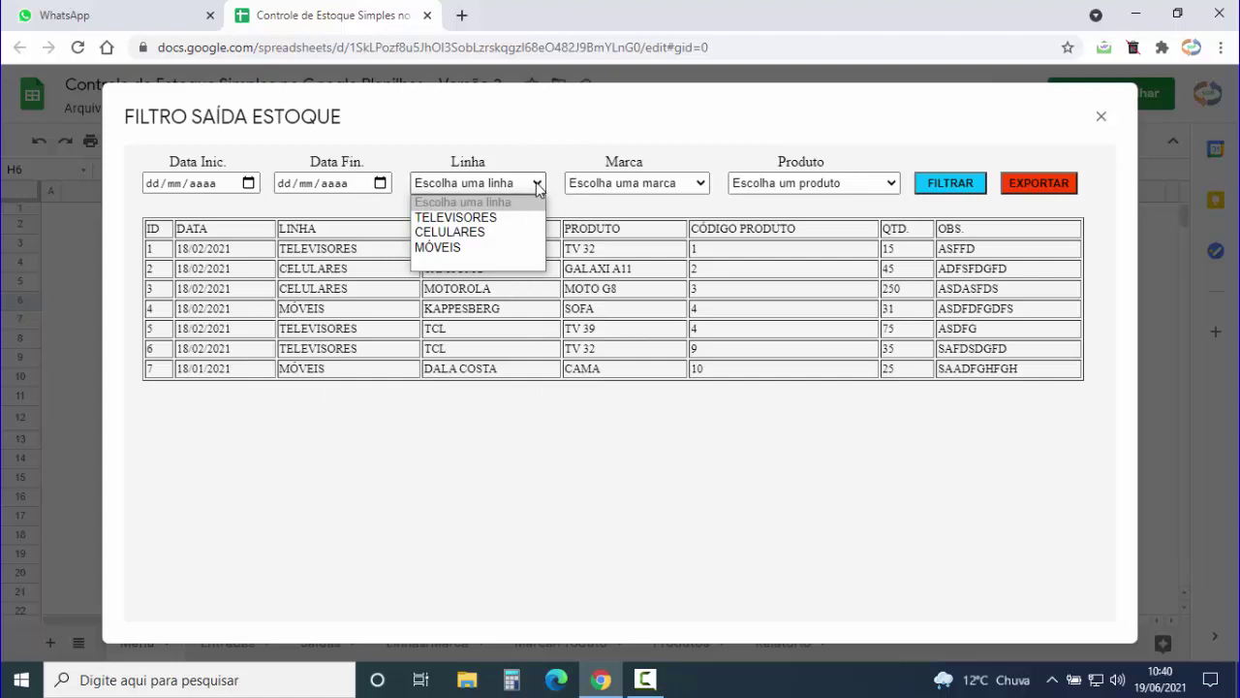
{"action": "left_click", "coordinate": [469, 218]}
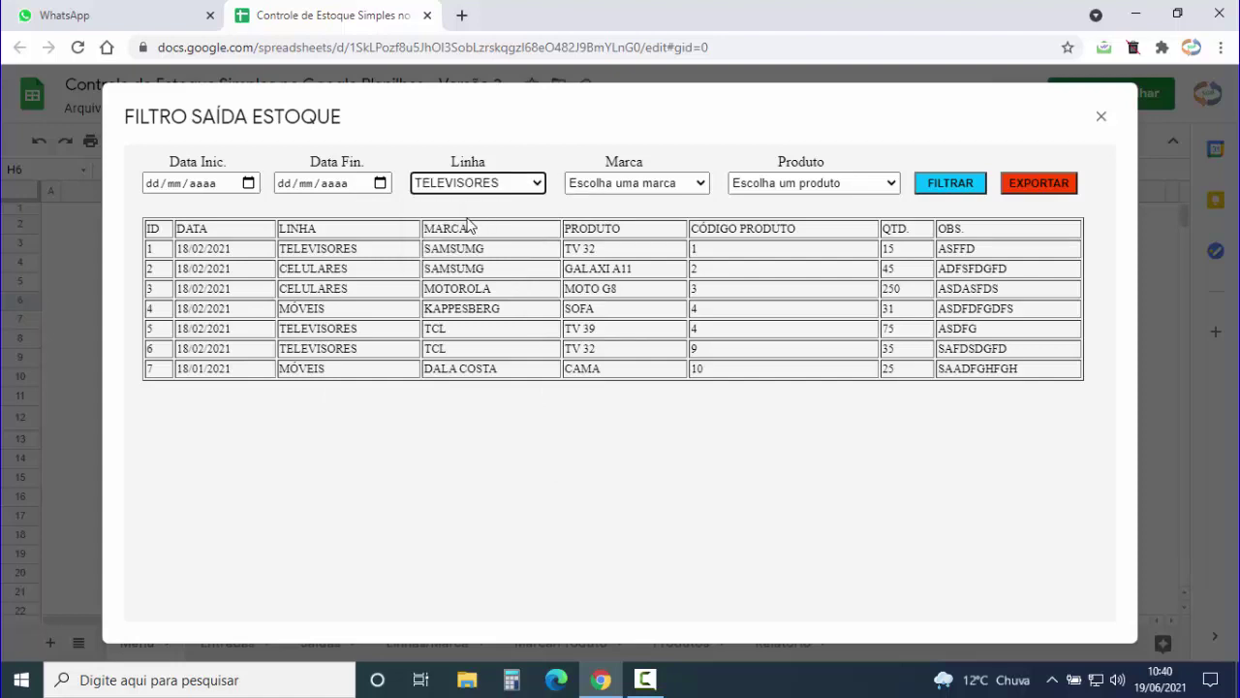
{"action": "left_click", "coordinate": [952, 184]}
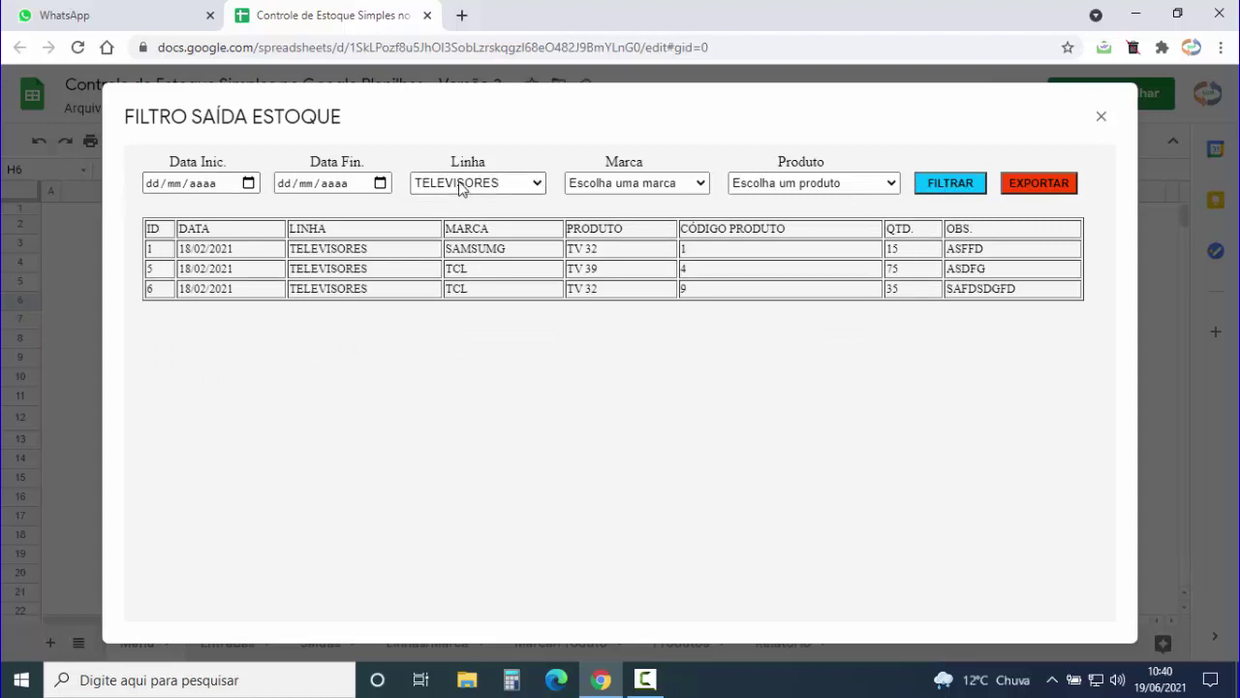
{"action": "left_click", "coordinate": [698, 186]}
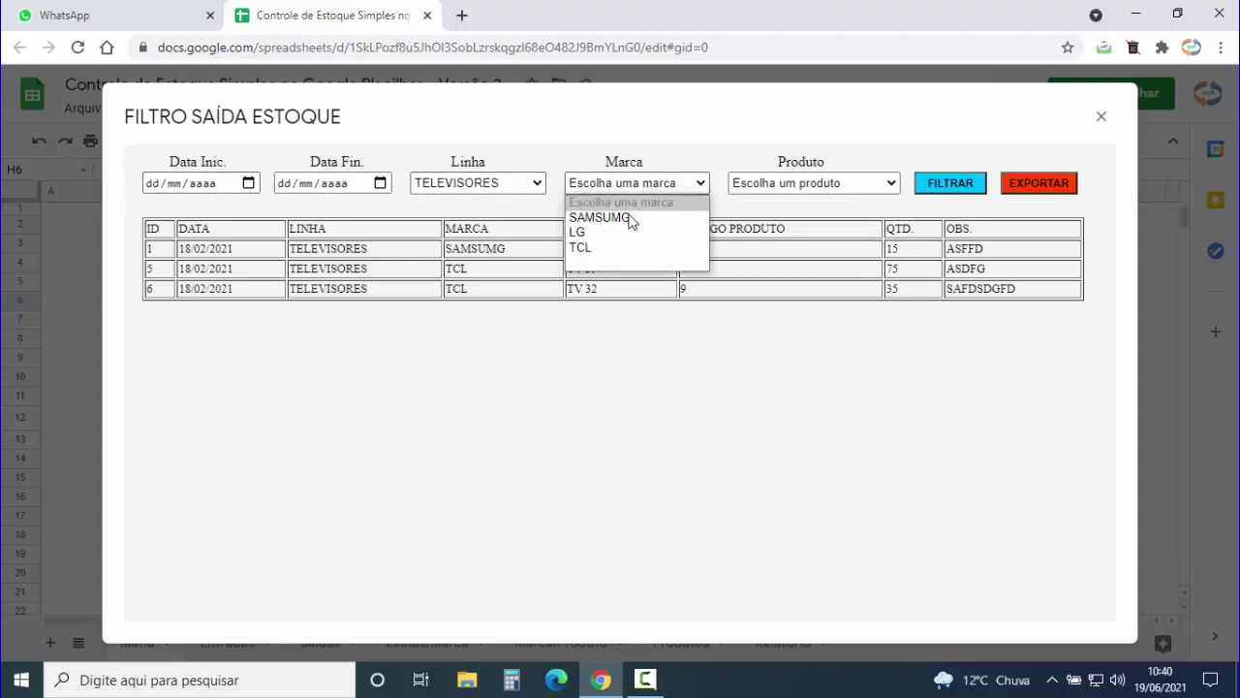
{"action": "left_click", "coordinate": [593, 249]}
{"action": "left_click", "coordinate": [936, 186]}
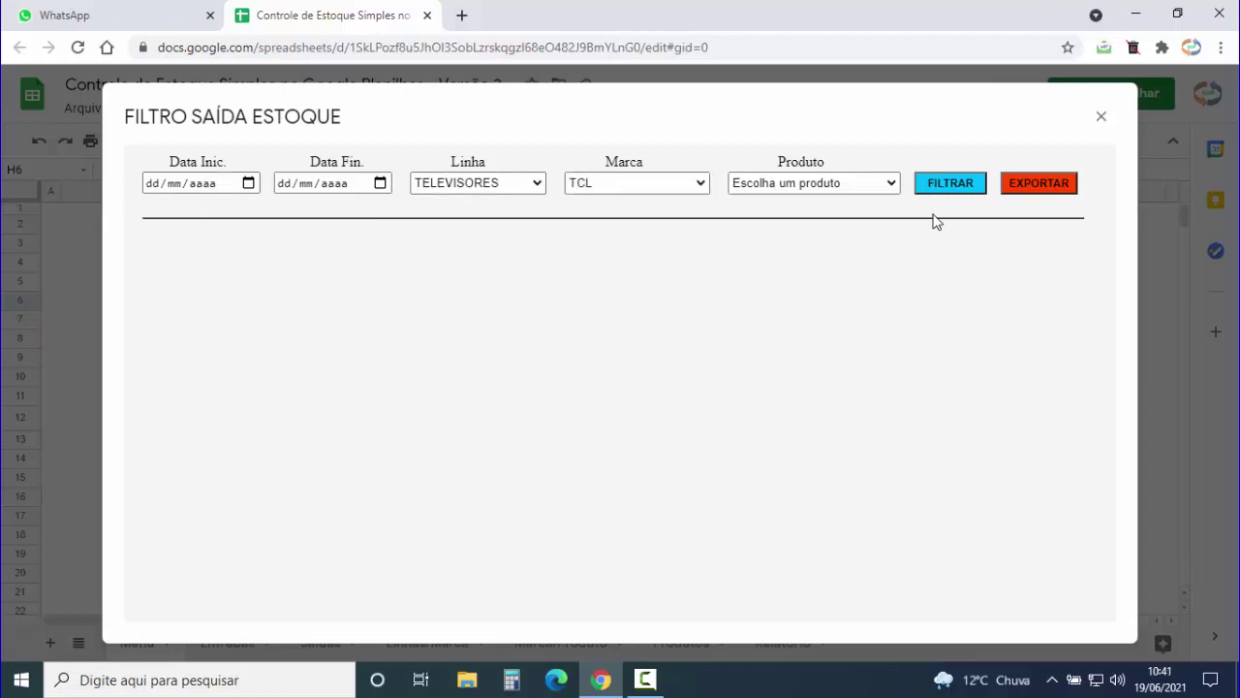
{"action": "left_click", "coordinate": [890, 184]}
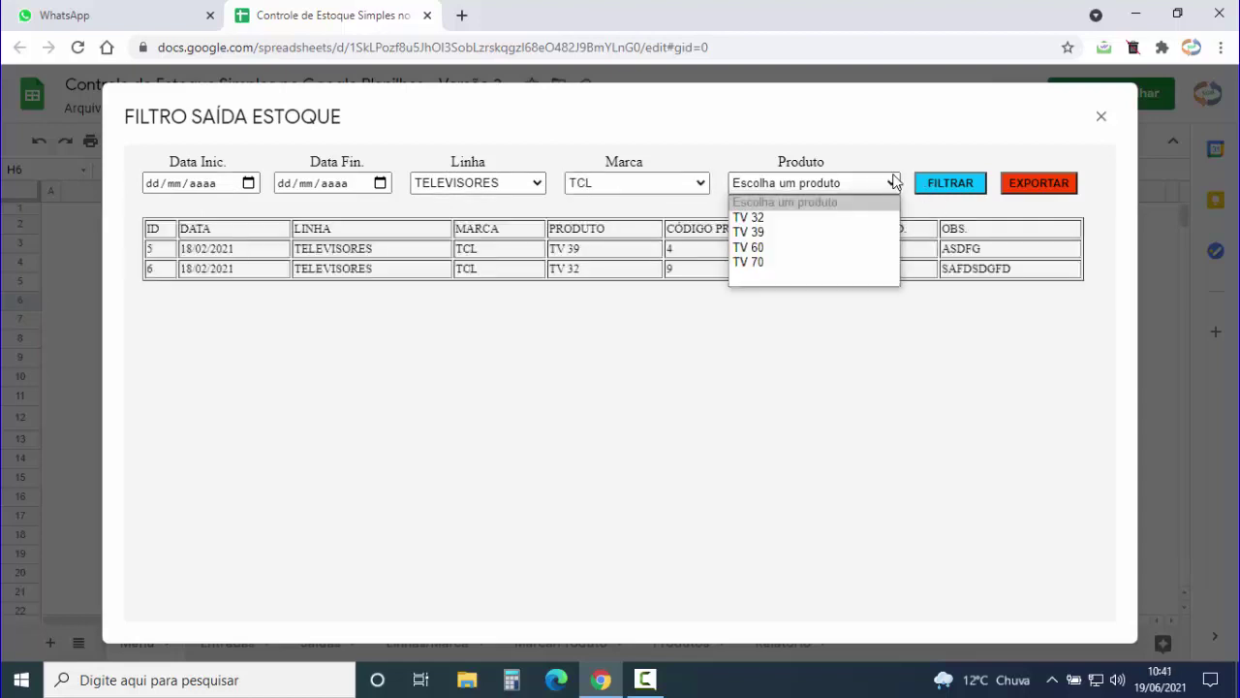
{"action": "left_click", "coordinate": [773, 235]}
{"action": "left_click", "coordinate": [950, 191]}
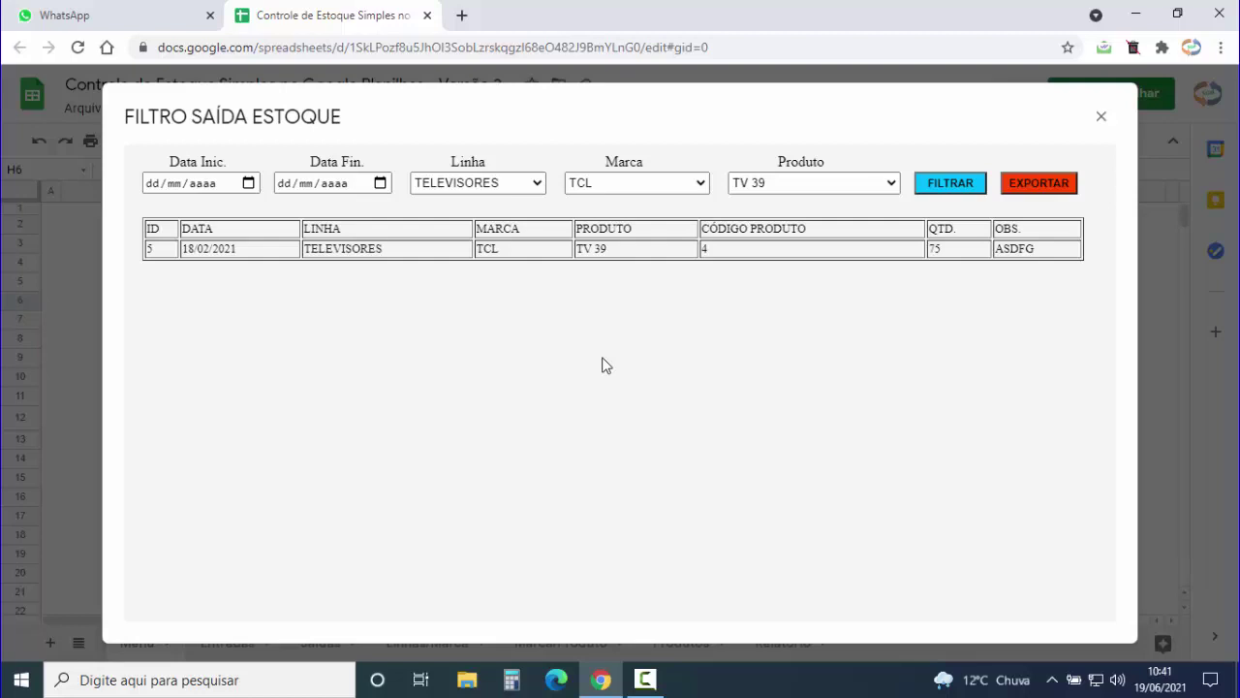
Close the Filtro Saída dialog and select cell B13 on the Menu sheet.
{"action": "left_click", "coordinate": [1101, 117]}
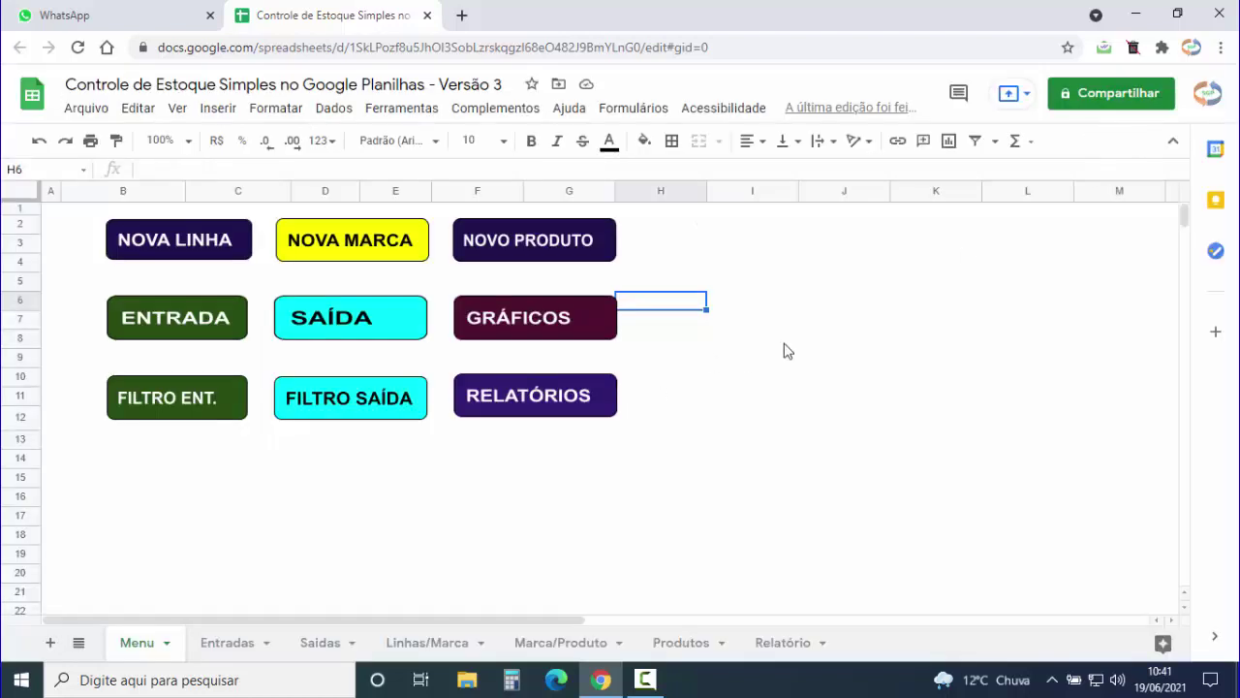
{"action": "left_click", "coordinate": [135, 444]}
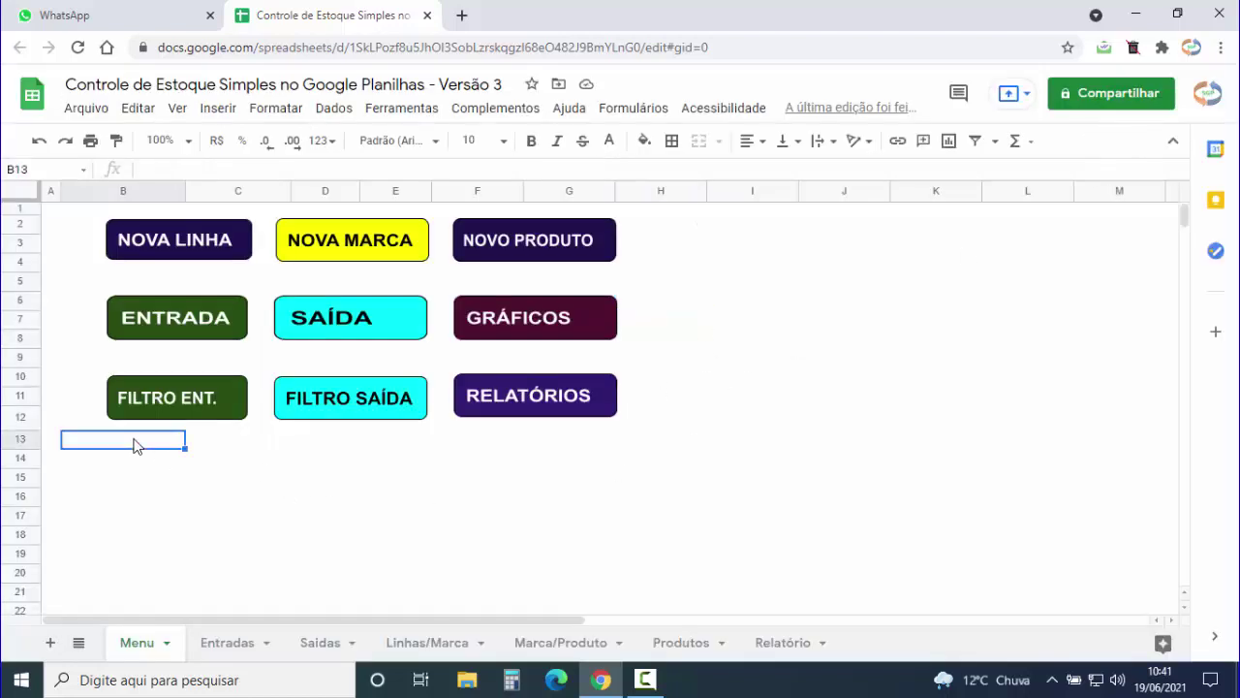